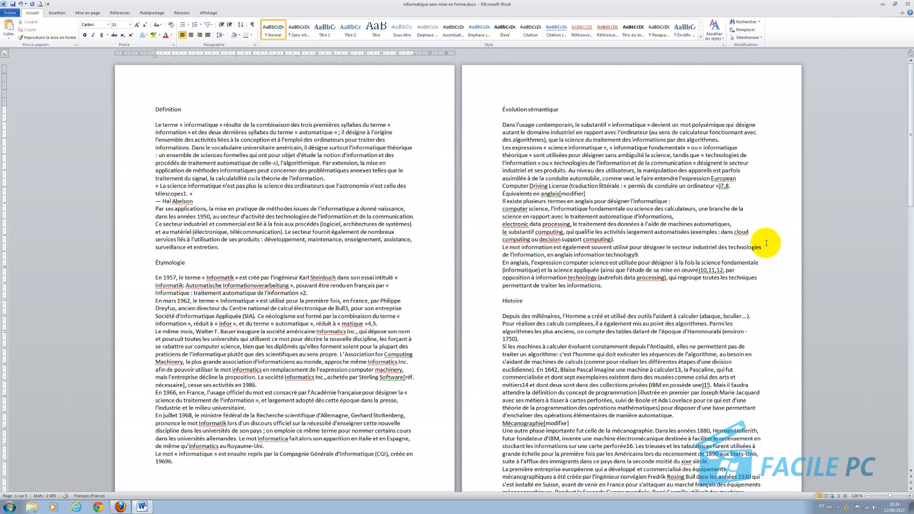
Step: Look through the whole unformatted document to examine its section headings and body text
{"action": "scroll", "coordinate": [766, 243], "scroll_direction": "down", "scroll_amount": 10}
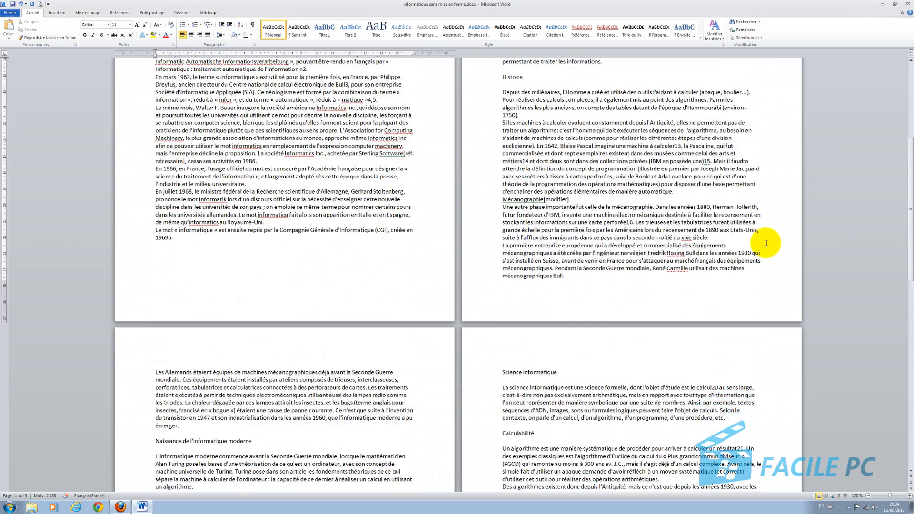
{"action": "scroll", "coordinate": [766, 243], "scroll_direction": "down", "scroll_amount": 4}
{"action": "scroll", "coordinate": [766, 243], "scroll_direction": "down", "scroll_amount": 4}
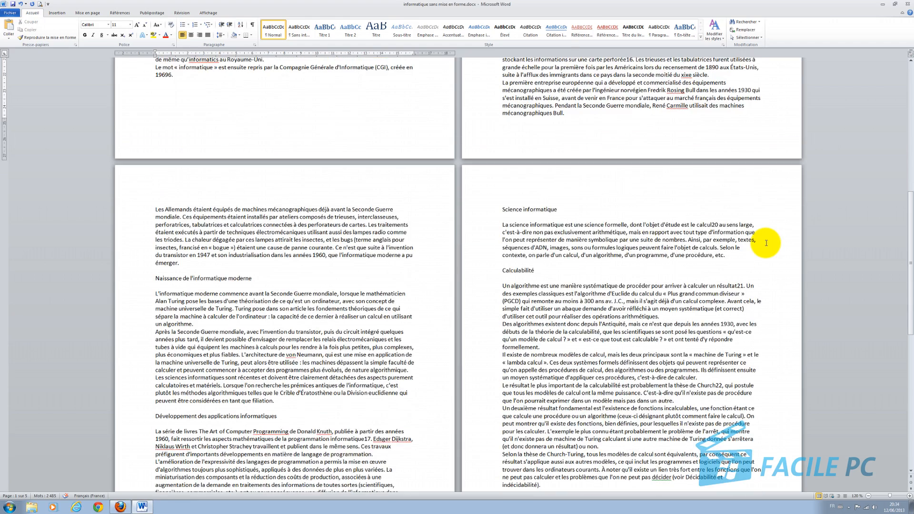
{"action": "scroll", "coordinate": [765, 242], "scroll_direction": "down", "scroll_amount": 9}
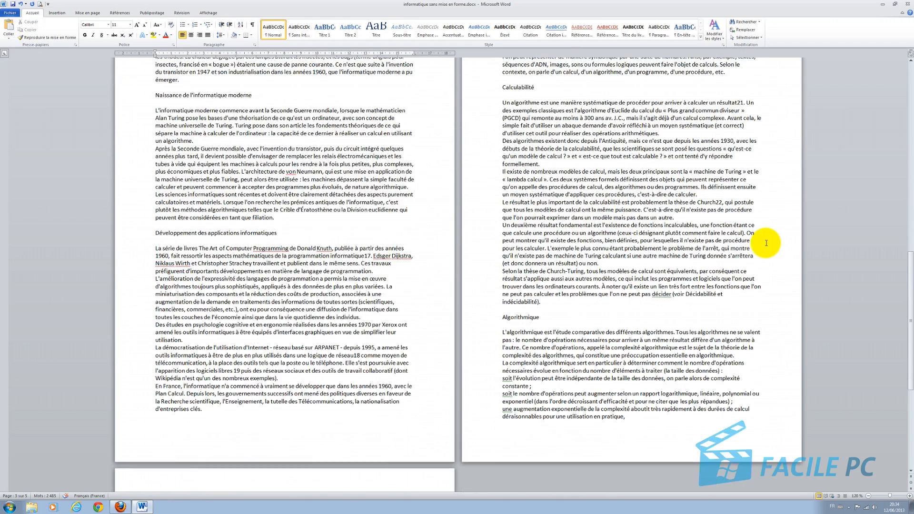
{"action": "scroll", "coordinate": [766, 243], "scroll_direction": "down", "scroll_amount": 5}
{"action": "scroll", "coordinate": [766, 242], "scroll_direction": "up", "scroll_amount": 20}
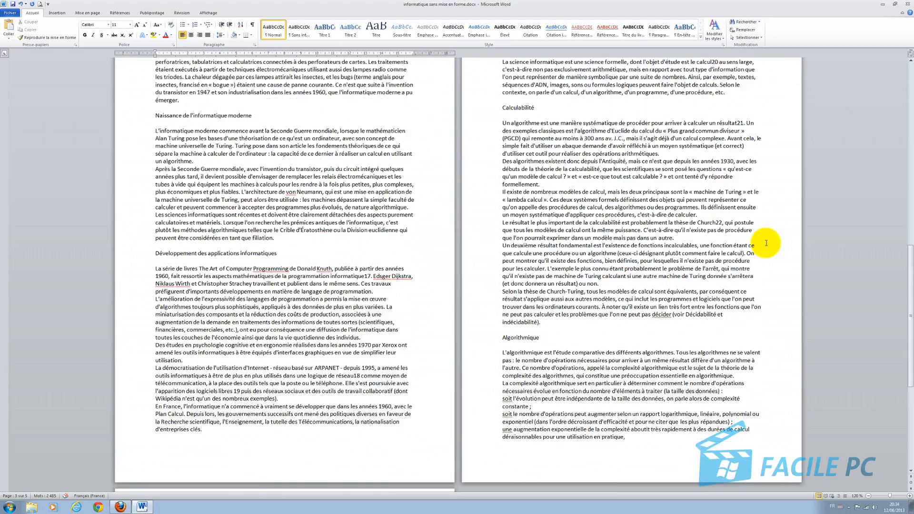
{"action": "scroll", "coordinate": [765, 242], "scroll_direction": "up", "scroll_amount": 4}
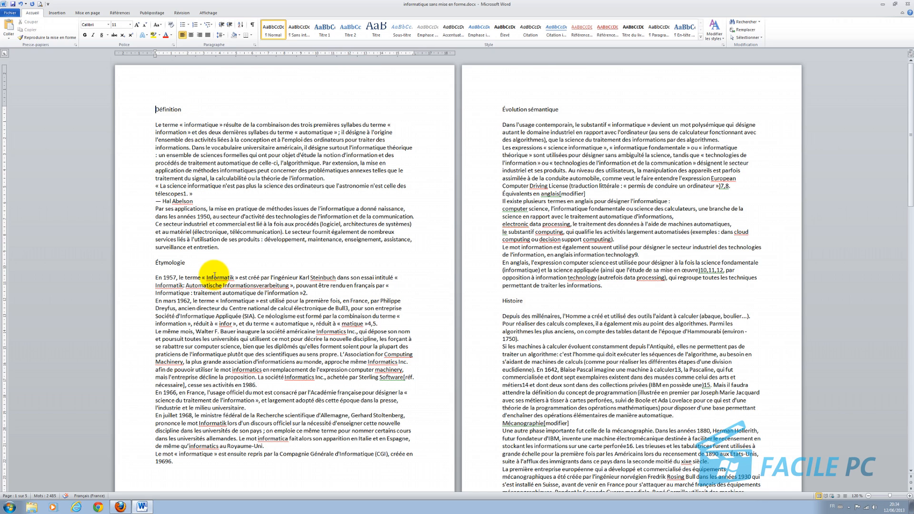
{"action": "scroll", "coordinate": [215, 273], "scroll_direction": "down", "scroll_amount": 3}
{"action": "scroll", "coordinate": [214, 274], "scroll_direction": "up", "scroll_amount": 2}
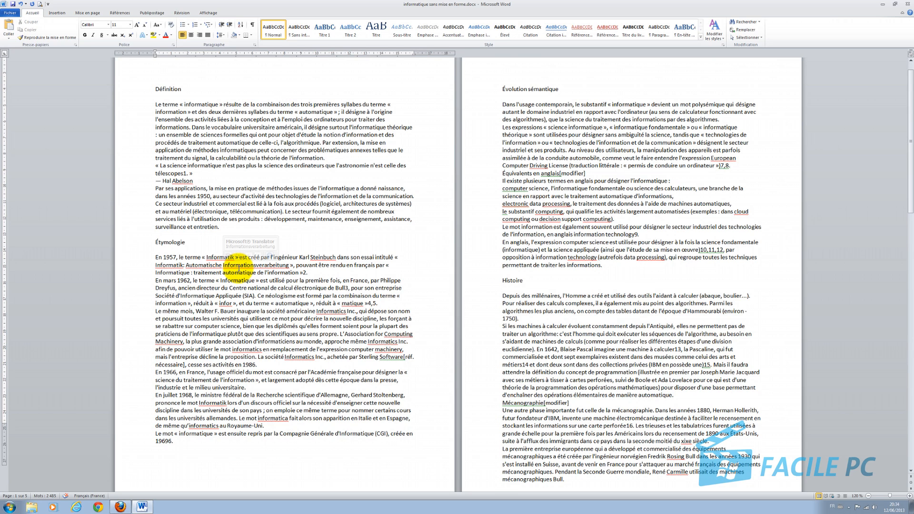
{"action": "scroll", "coordinate": [239, 269], "scroll_direction": "down", "scroll_amount": 4}
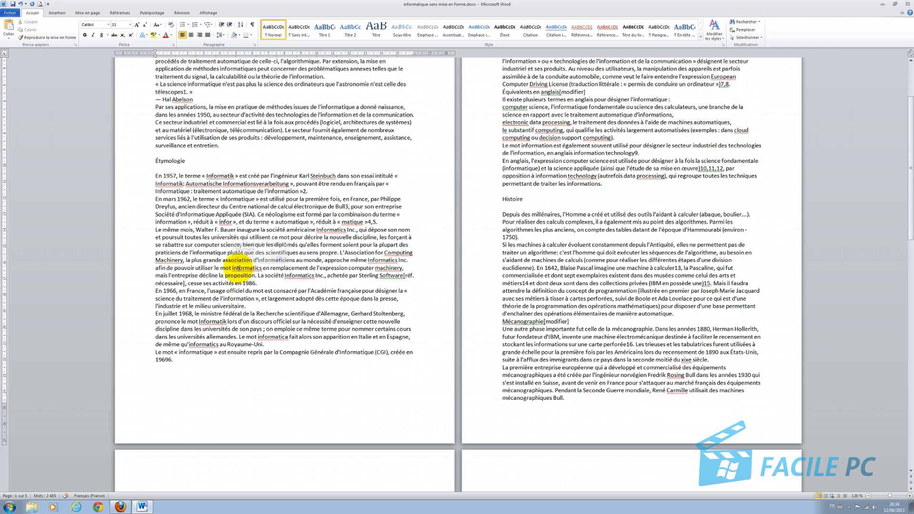
{"action": "scroll", "coordinate": [238, 268], "scroll_direction": "up", "scroll_amount": 5}
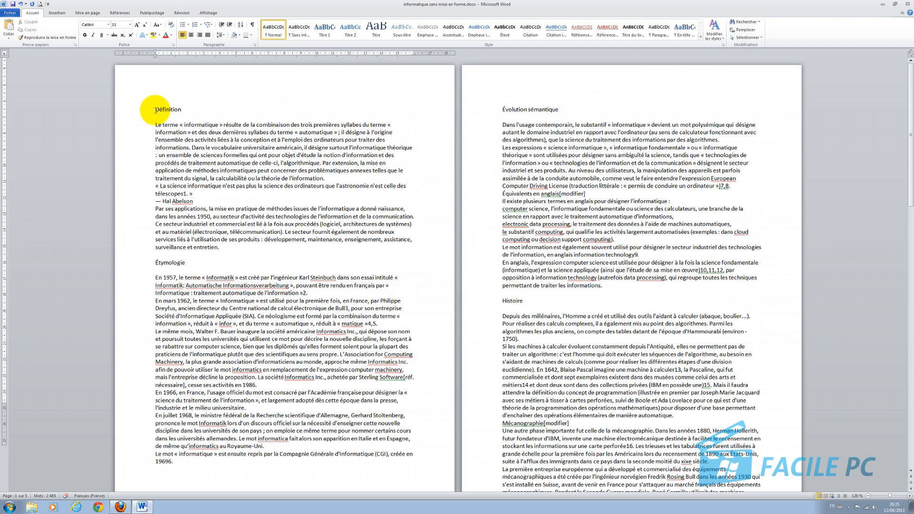
Step: Apply the Titre 1 style to the "Définition" and "Étymologie" headings on the first page
{"action": "left_click_drag", "start_coordinate": [156, 110], "coordinate": [184, 109]}
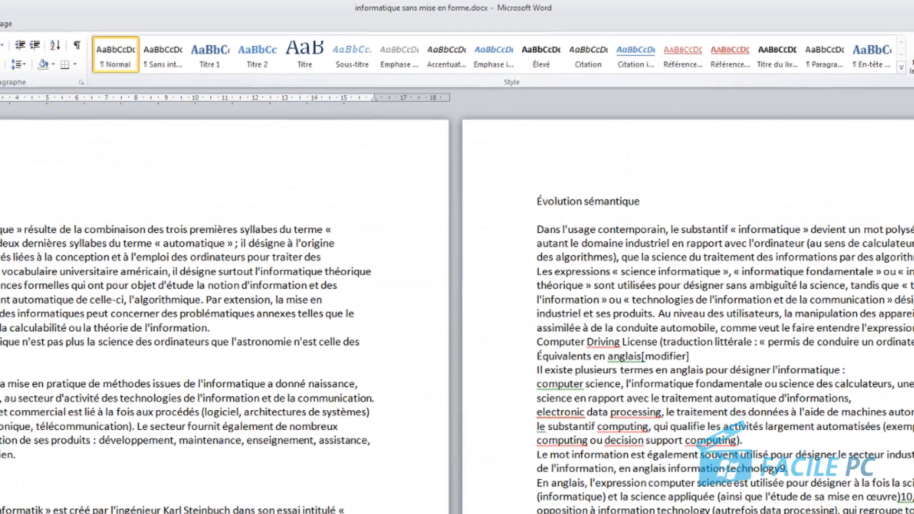
{"action": "left_click_drag", "start_coordinate": [56, 177], "coordinate": [8, 184]}
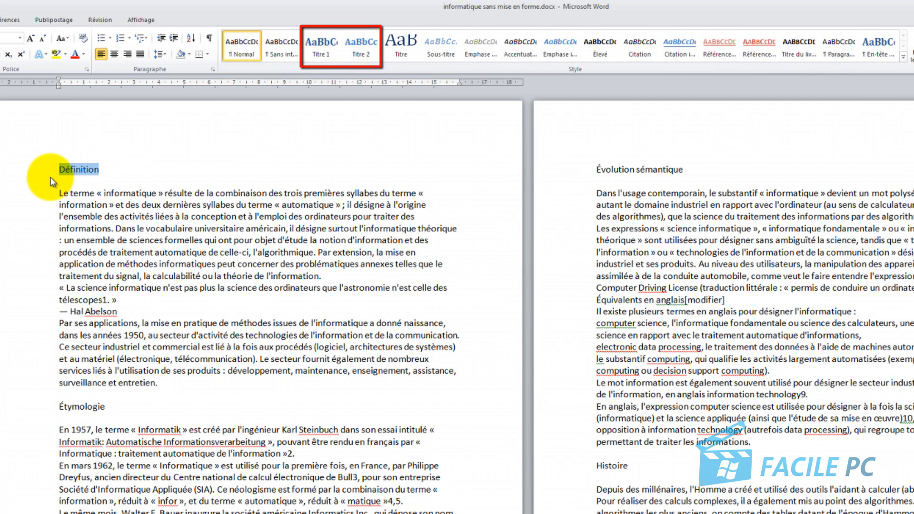
{"action": "left_click", "coordinate": [321, 45]}
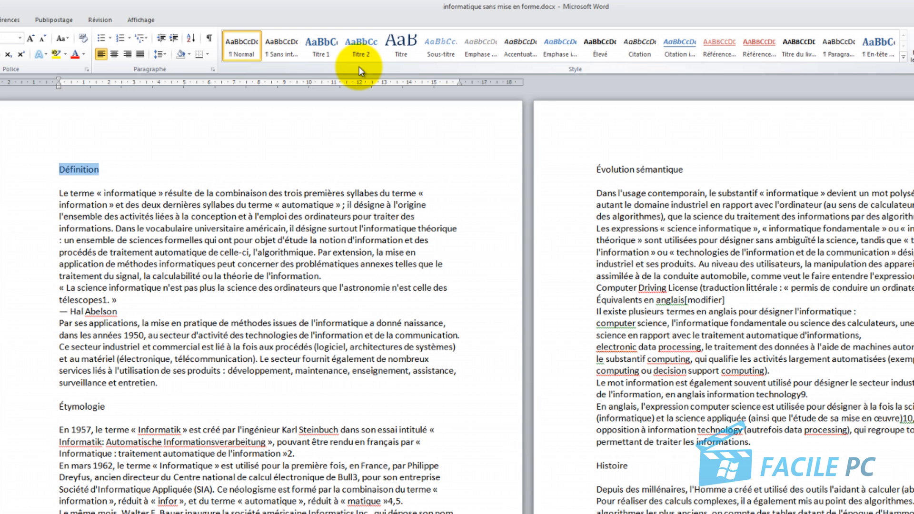
{"action": "left_click", "coordinate": [322, 53]}
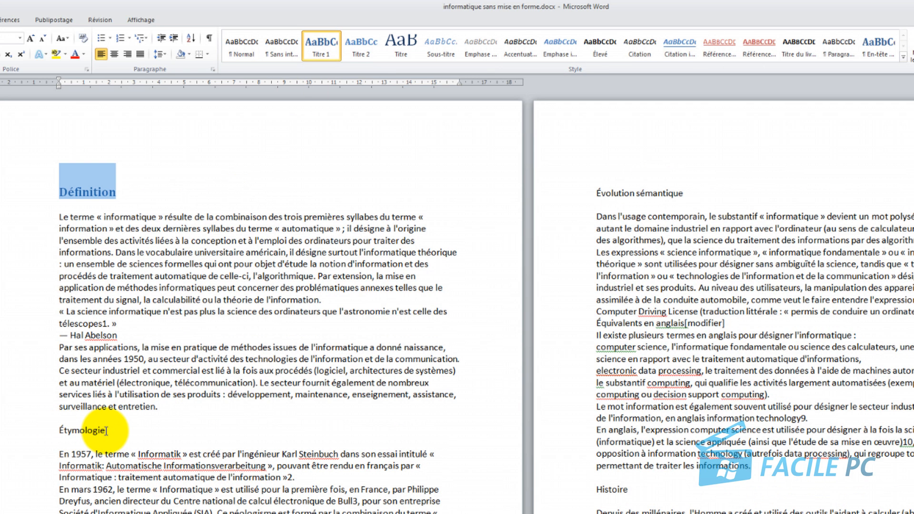
{"action": "left_click_drag", "start_coordinate": [104, 430], "coordinate": [38, 430]}
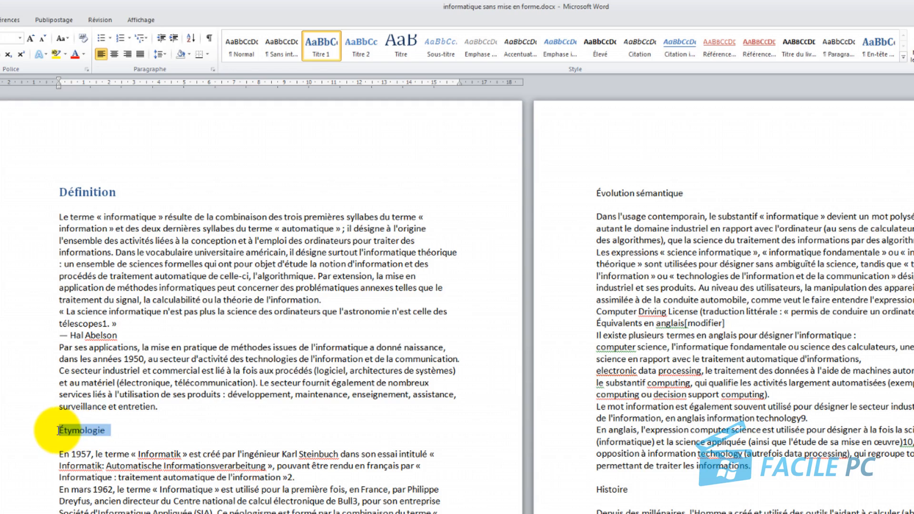
{"action": "left_click", "coordinate": [319, 53]}
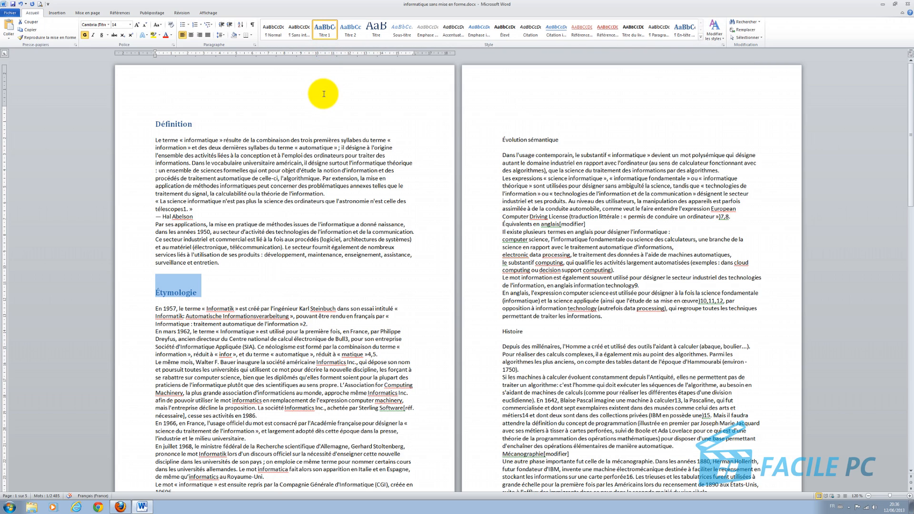
Step: Apply the Titre 2 style to the "Évolution sémantique" and "Histoire" headings on the second page
{"action": "scroll", "coordinate": [378, 241], "scroll_direction": "down", "scroll_amount": 3}
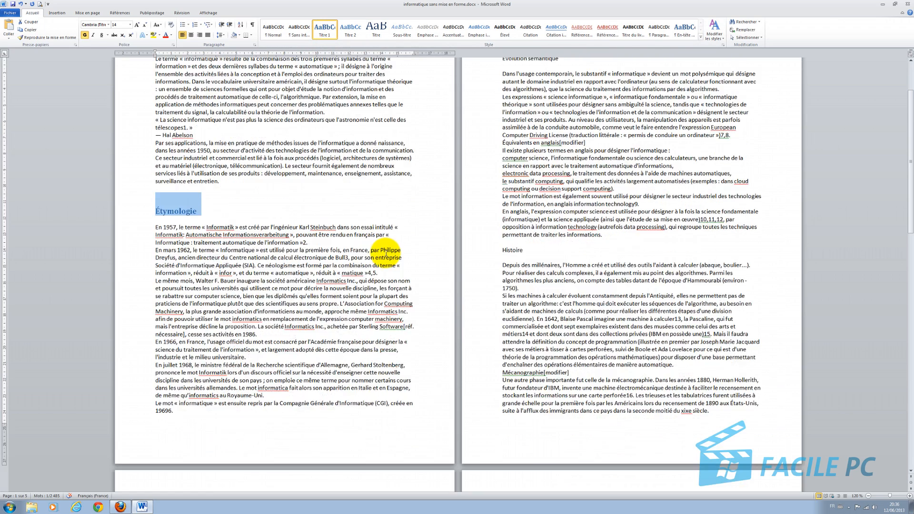
{"action": "scroll", "coordinate": [385, 251], "scroll_direction": "up", "scroll_amount": 1}
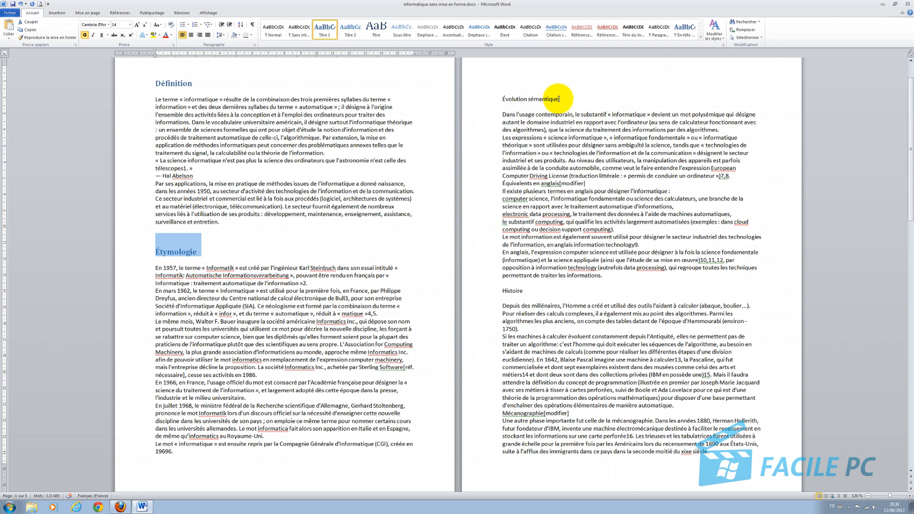
{"action": "left_click_drag", "start_coordinate": [559, 98], "coordinate": [507, 98]}
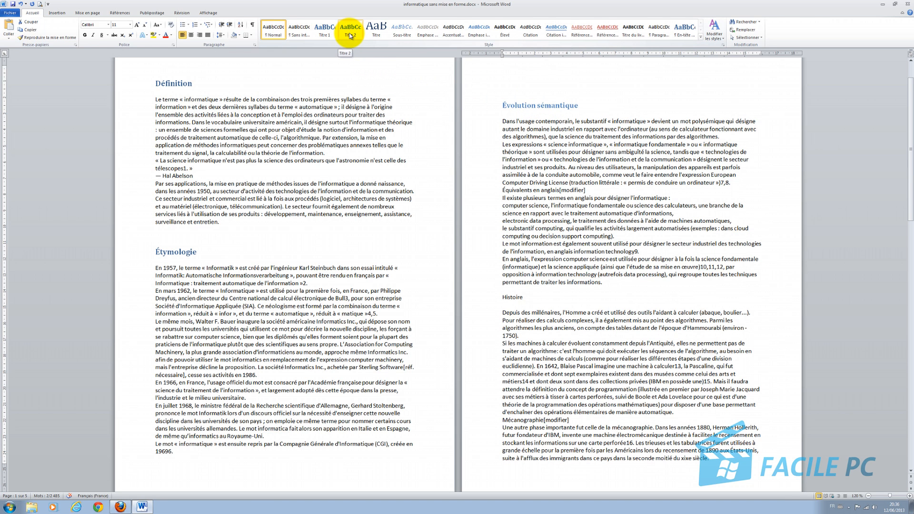
{"action": "left_click", "coordinate": [349, 32]}
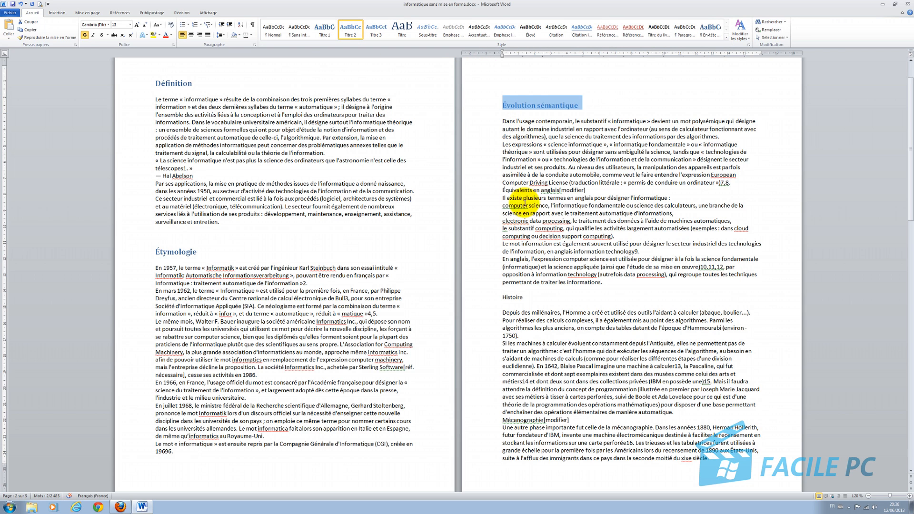
{"action": "left_click_drag", "start_coordinate": [502, 297], "coordinate": [524, 297]}
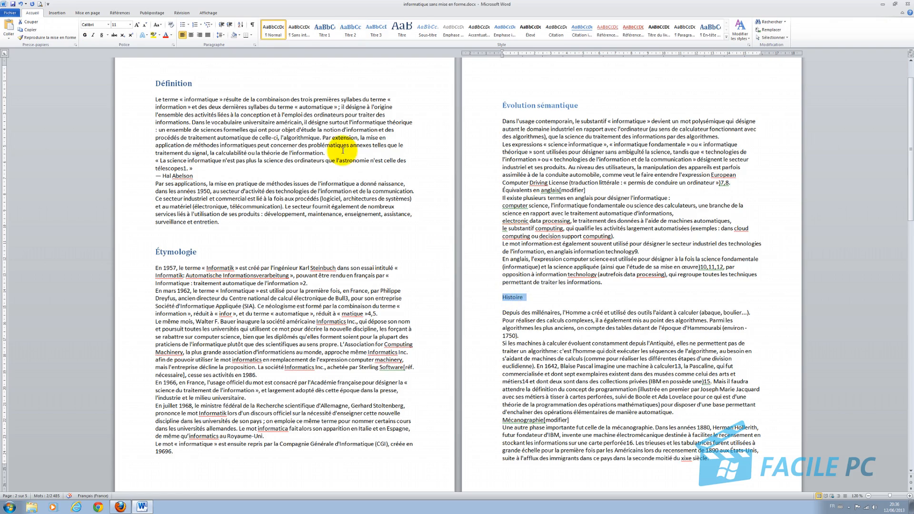
{"action": "left_click", "coordinate": [351, 33]}
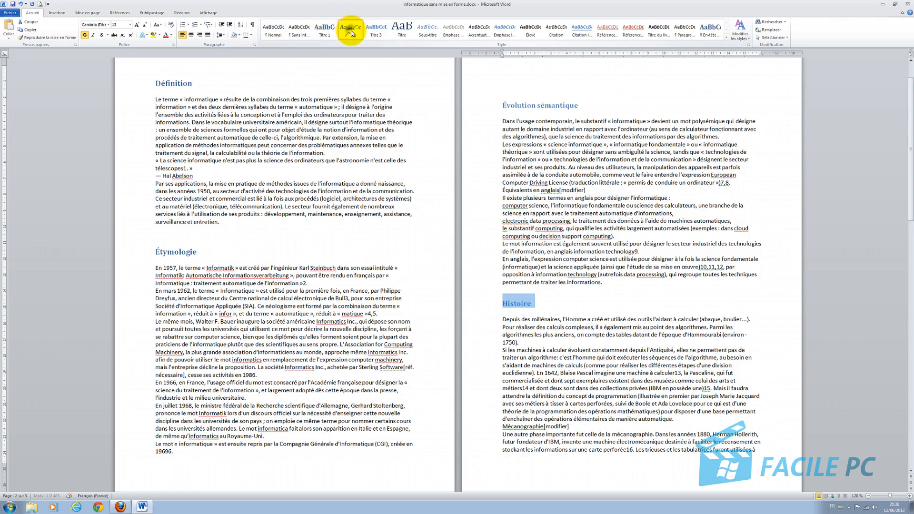
Step: Apply the Titre 1 style to the "Naissance de l'informatique moderne" heading on the third page
{"action": "scroll", "coordinate": [371, 194], "scroll_direction": "down", "scroll_amount": 3}
{"action": "scroll", "coordinate": [371, 194], "scroll_direction": "down", "scroll_amount": 15}
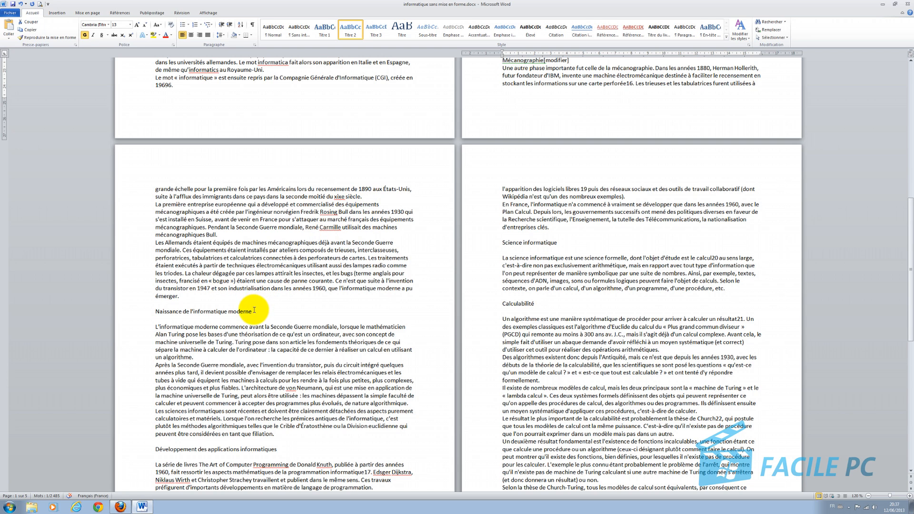
{"action": "left_click_drag", "start_coordinate": [255, 310], "coordinate": [151, 311]}
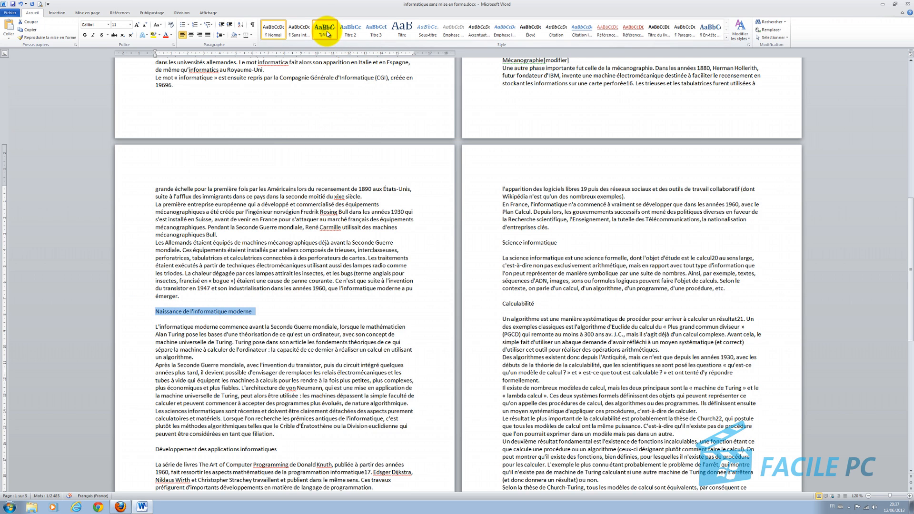
{"action": "left_click", "coordinate": [326, 33]}
{"action": "left_click", "coordinate": [329, 26]}
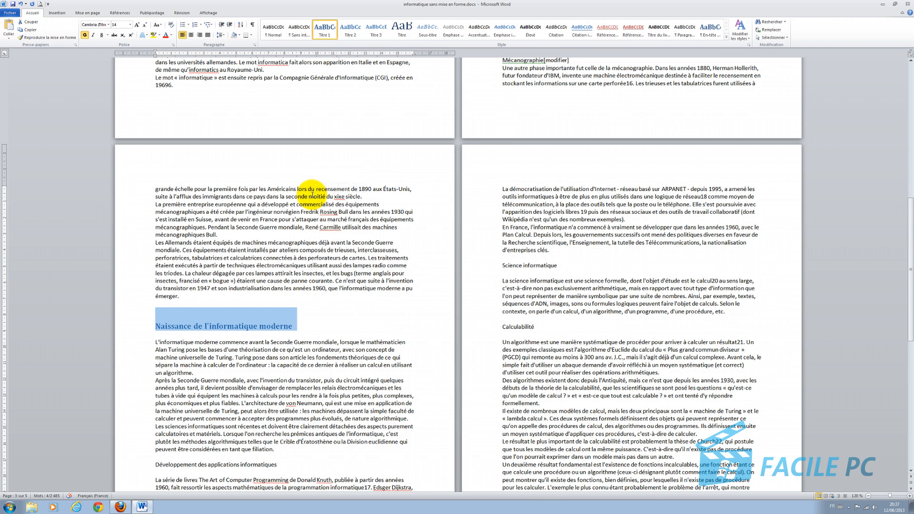
Step: Apply the Titre 2 style to the "Développement des applications informatiques" heading on the third page
{"action": "scroll", "coordinate": [309, 195], "scroll_direction": "down", "scroll_amount": 2}
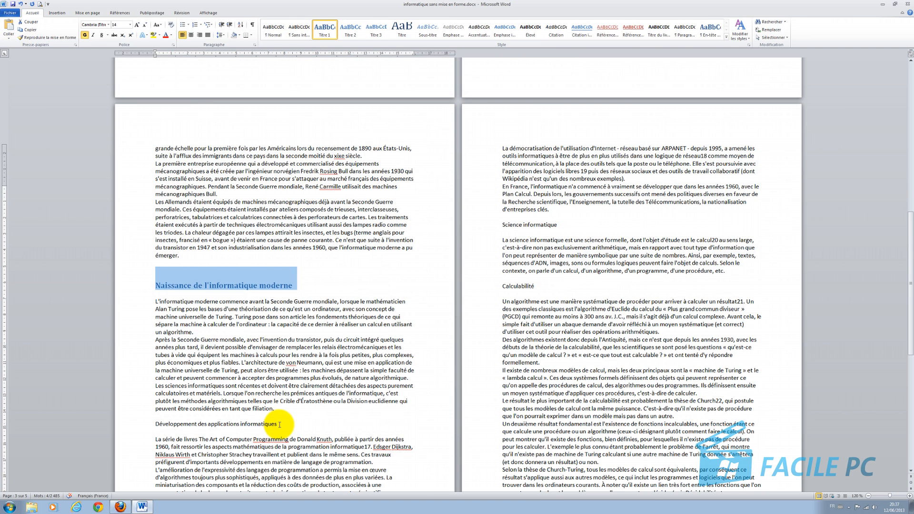
{"action": "left_click_drag", "start_coordinate": [280, 424], "coordinate": [170, 426]}
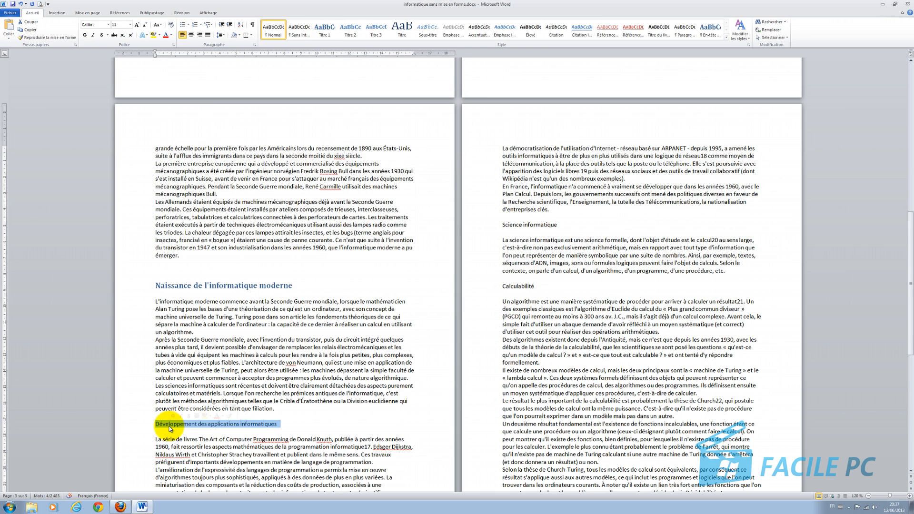
{"action": "left_click", "coordinate": [352, 30]}
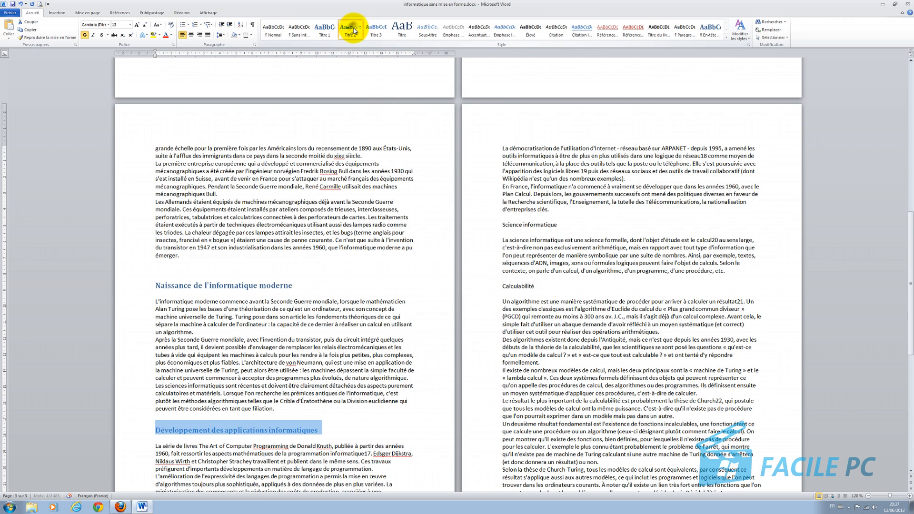
Step: Apply the Titre 2 style to the "Science informatique" and "Calculabilité" headings on the fourth page
{"action": "scroll", "coordinate": [393, 177], "scroll_direction": "down", "scroll_amount": 3}
{"action": "scroll", "coordinate": [393, 177], "scroll_direction": "down", "scroll_amount": 2}
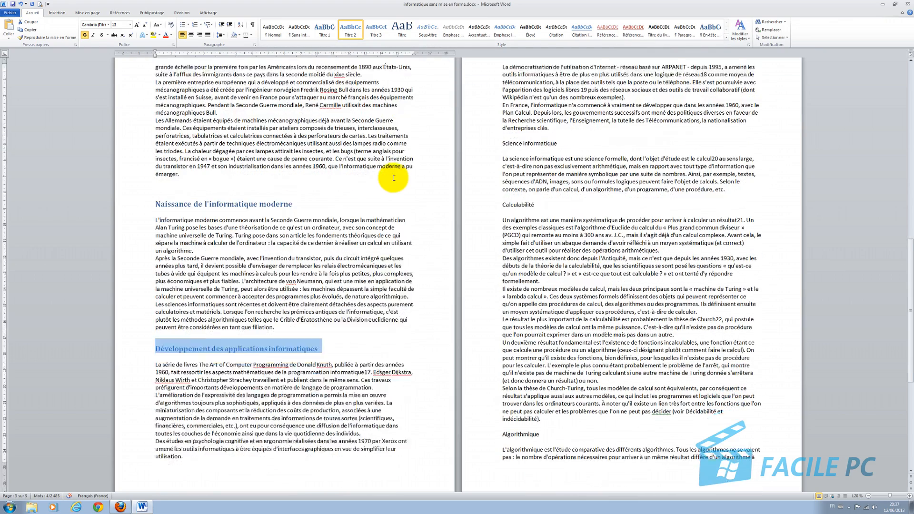
{"action": "scroll", "coordinate": [393, 178], "scroll_direction": "up", "scroll_amount": 4}
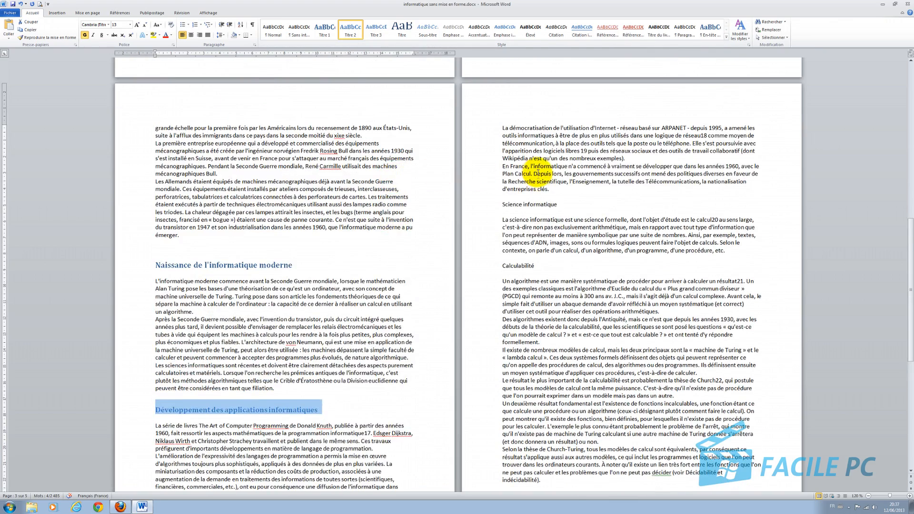
{"action": "left_click_drag", "start_coordinate": [559, 205], "coordinate": [495, 205]}
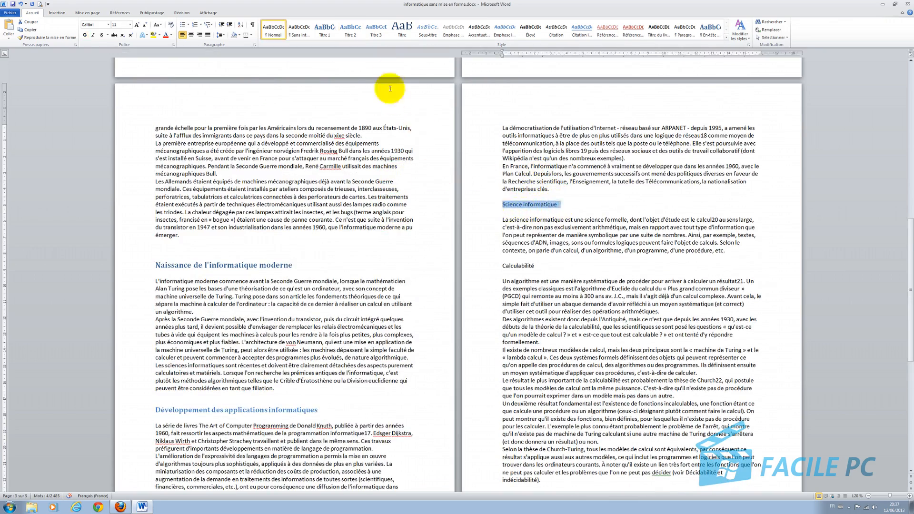
{"action": "left_click", "coordinate": [348, 32]}
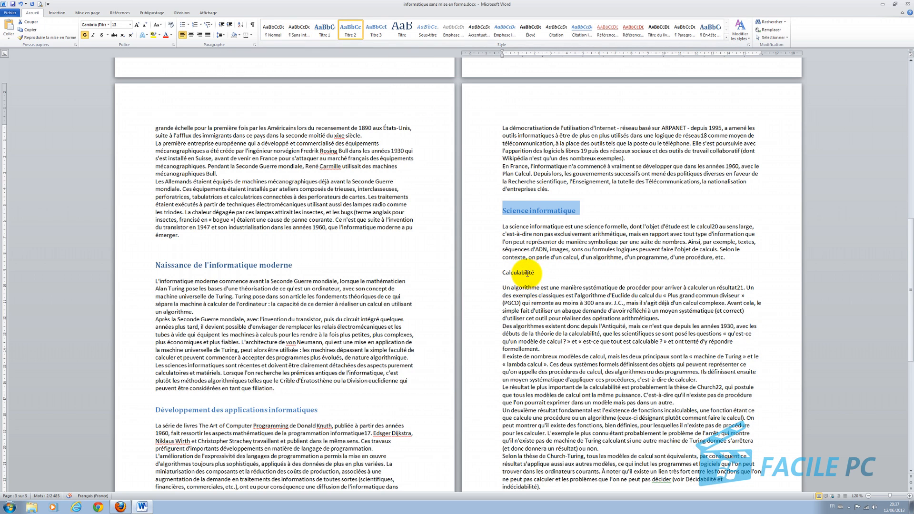
{"action": "mouse_move", "coordinate": [508, 273]}
{"action": "left_mouse_down"}
{"action": "mouse_move", "coordinate": [534, 271]}
{"action": "mouse_move", "coordinate": [502, 273]}
{"action": "left_mouse_up"}
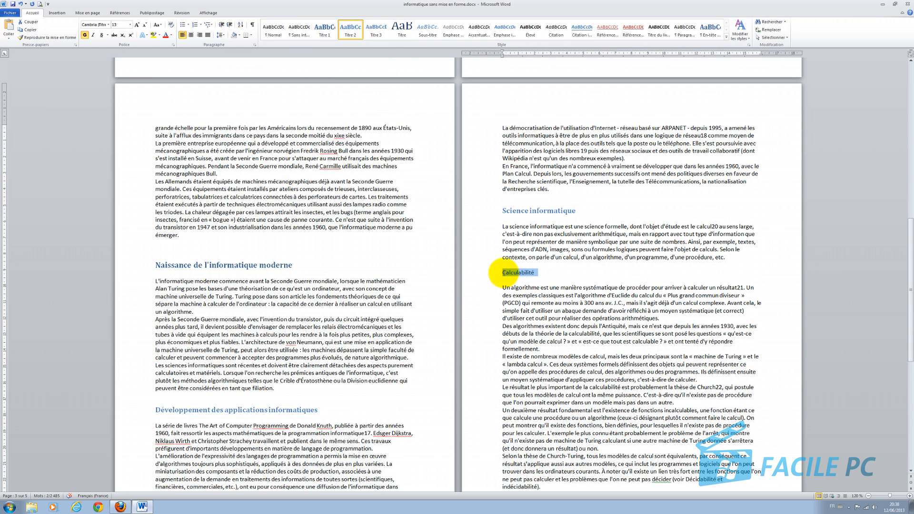
{"action": "left_click", "coordinate": [350, 30]}
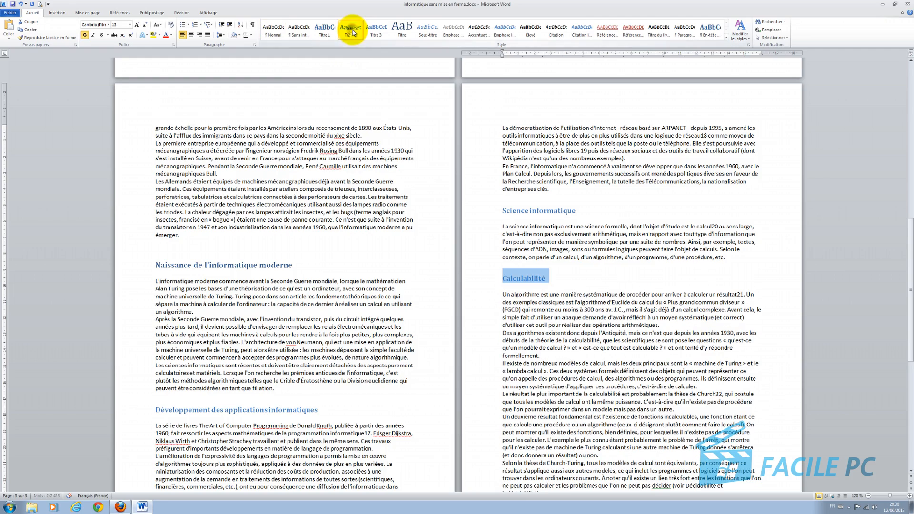
Step: Insert a page break before the "Algorithmique" heading at the end of the fourth page
{"action": "scroll", "coordinate": [426, 218], "scroll_direction": "down", "scroll_amount": 6}
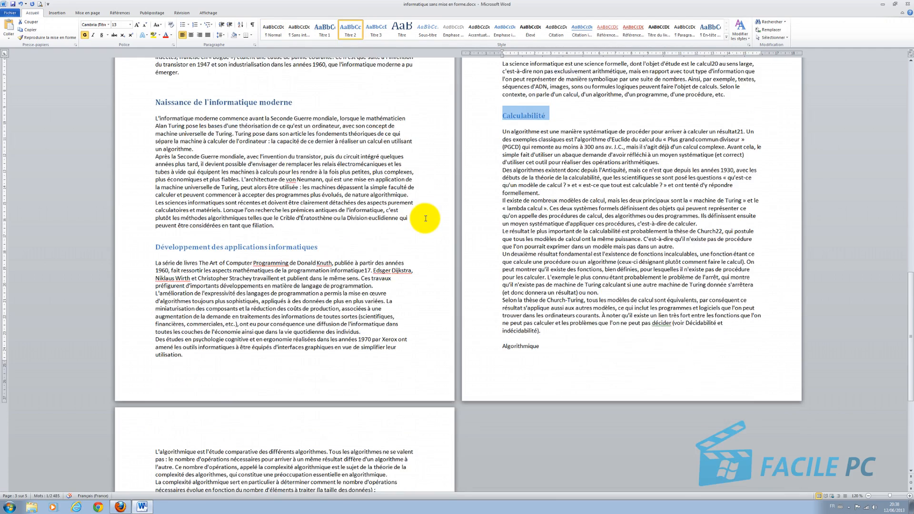
{"action": "scroll", "coordinate": [425, 218], "scroll_direction": "down", "scroll_amount": 11}
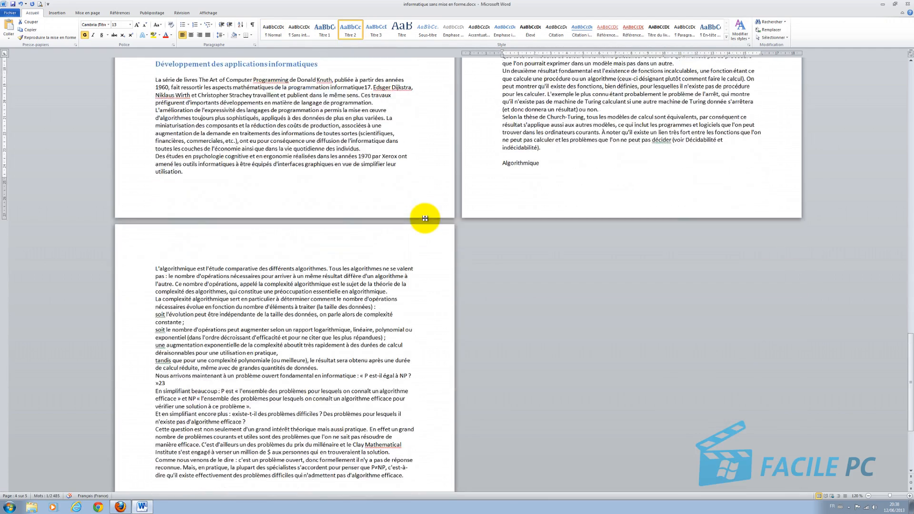
{"action": "scroll", "coordinate": [426, 219], "scroll_direction": "up", "scroll_amount": 5}
{"action": "scroll", "coordinate": [425, 218], "scroll_direction": "up", "scroll_amount": 3}
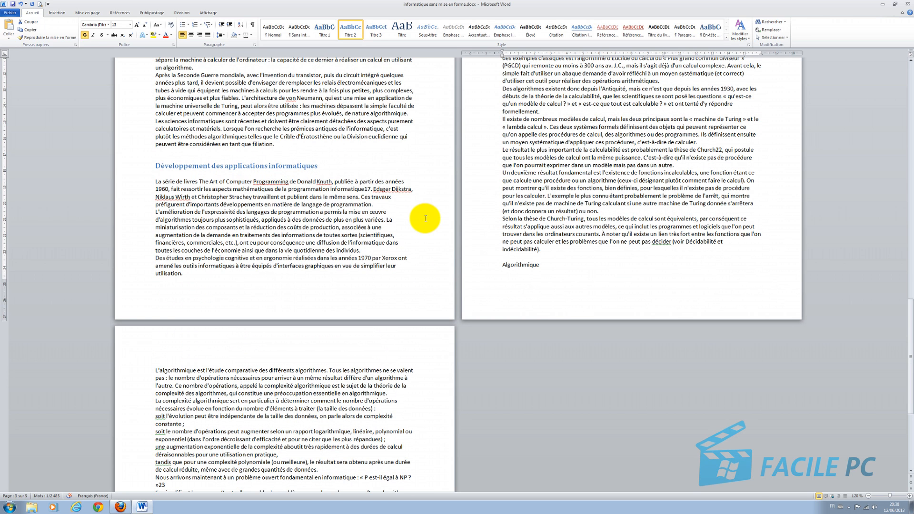
{"action": "left_click", "coordinate": [501, 265]}
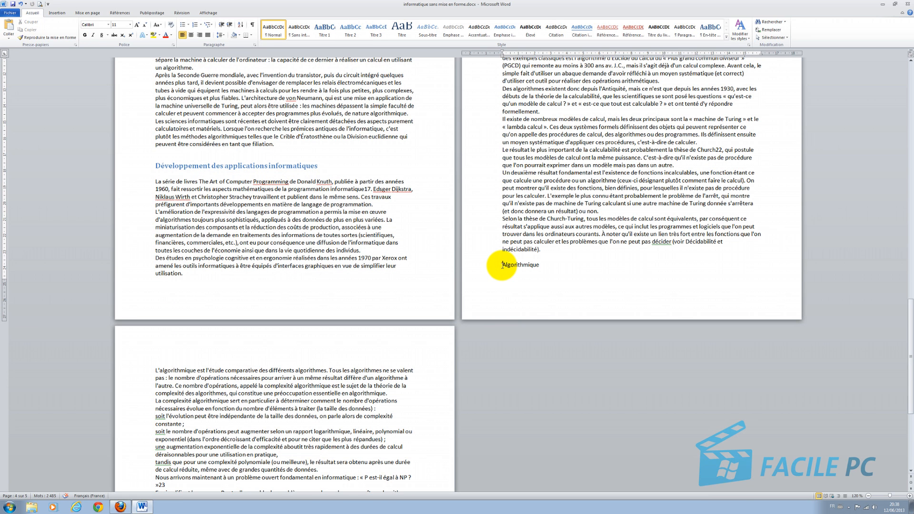
{"action": "key", "text": "ctrl+Return"}
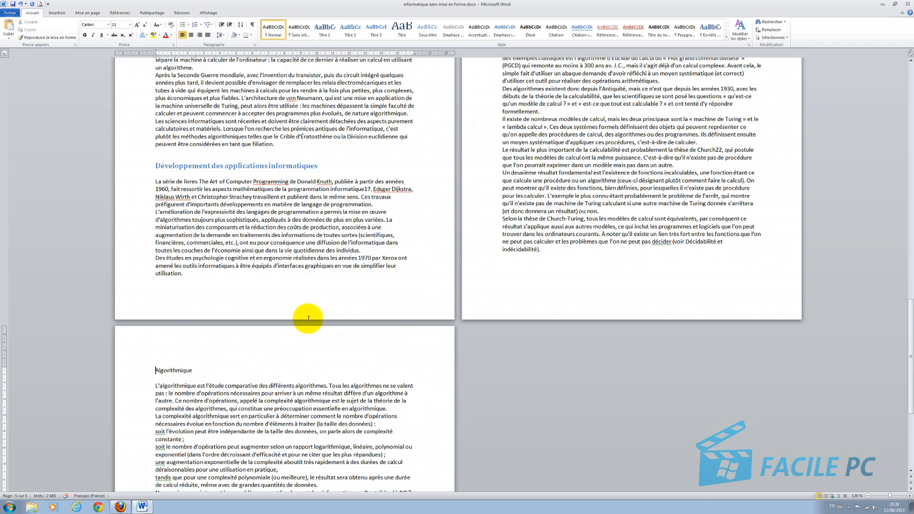
{"action": "scroll", "coordinate": [309, 317], "scroll_direction": "up", "scroll_amount": 6}
{"action": "scroll", "coordinate": [310, 317], "scroll_direction": "up", "scroll_amount": 15}
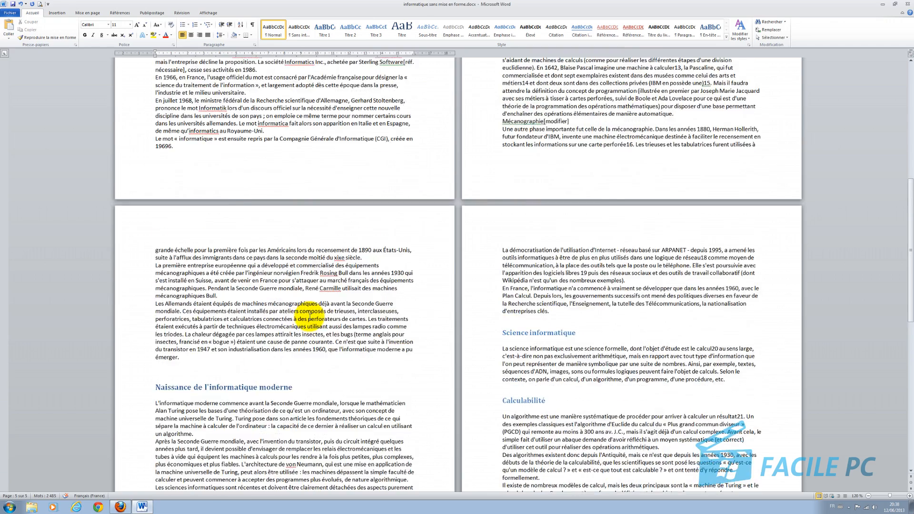
{"action": "scroll", "coordinate": [309, 316], "scroll_direction": "up", "scroll_amount": 4}
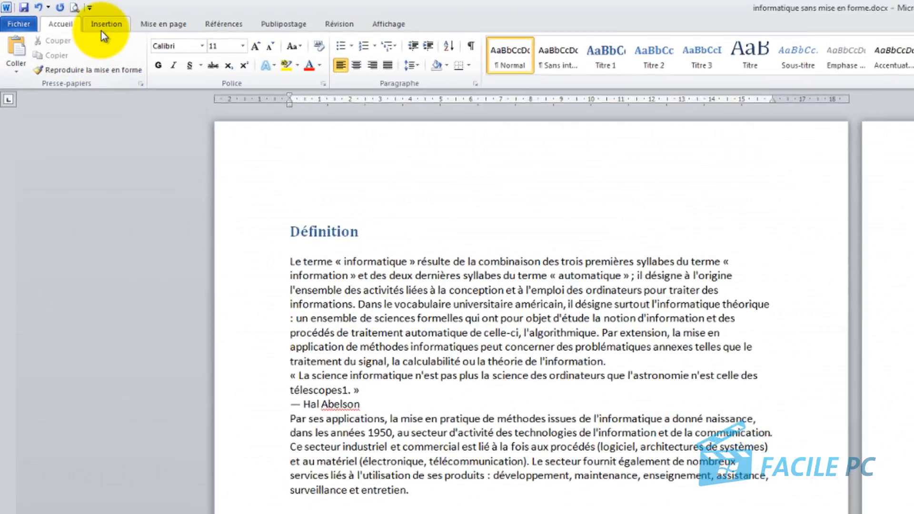
{"action": "left_click", "coordinate": [56, 13]}
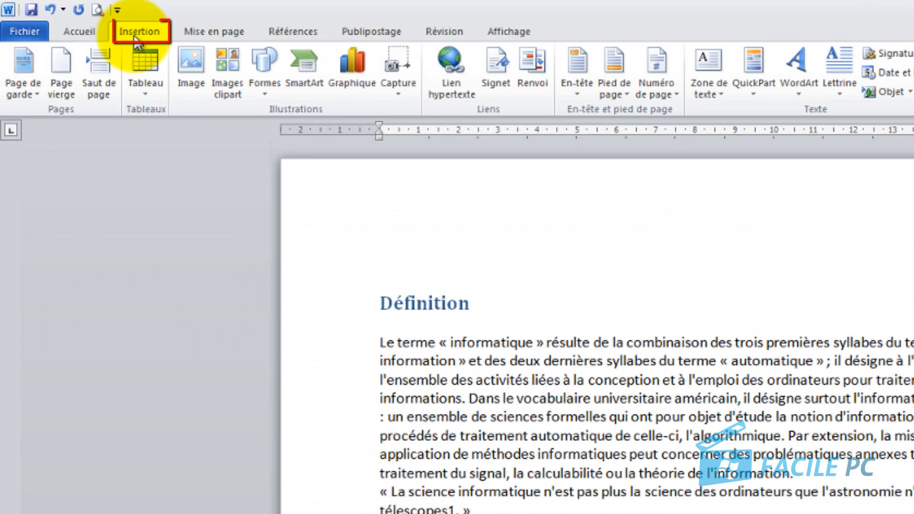
{"action": "left_click", "coordinate": [62, 64]}
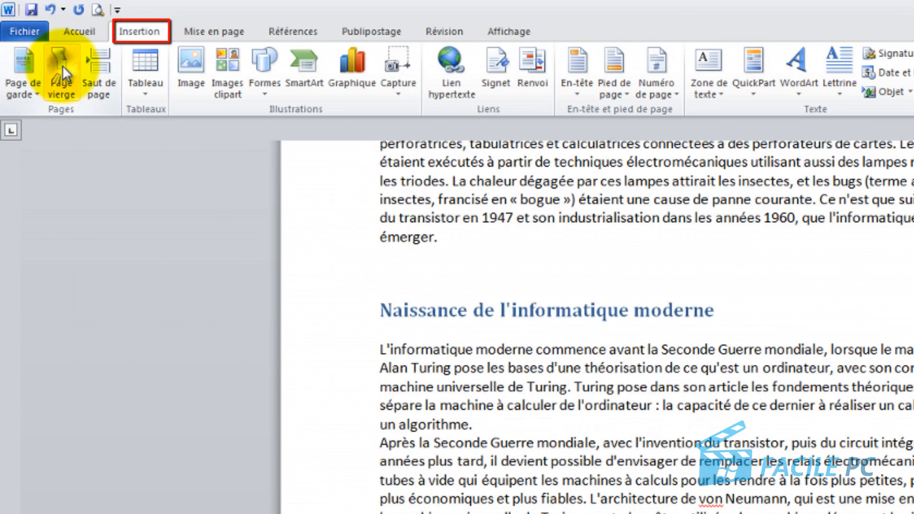
{"action": "scroll", "coordinate": [537, 502], "scroll_direction": "up", "scroll_amount": 1}
{"action": "scroll", "coordinate": [538, 502], "scroll_direction": "down", "scroll_amount": 10}
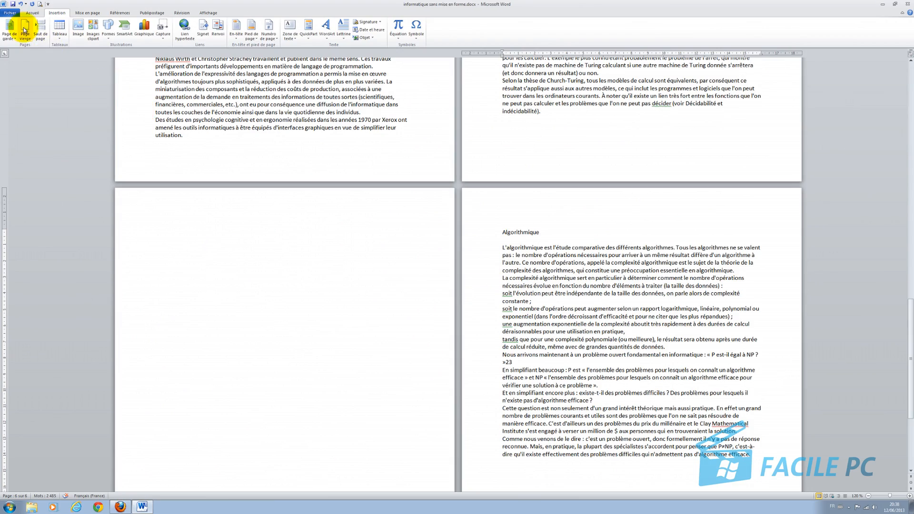
{"action": "left_click", "coordinate": [20, 4]}
Step: Insert a blank page at the start of the document, before the "Définition" heading
{"action": "scroll", "coordinate": [157, 227], "scroll_direction": "up", "scroll_amount": 5}
{"action": "scroll", "coordinate": [157, 227], "scroll_direction": "up", "scroll_amount": 15}
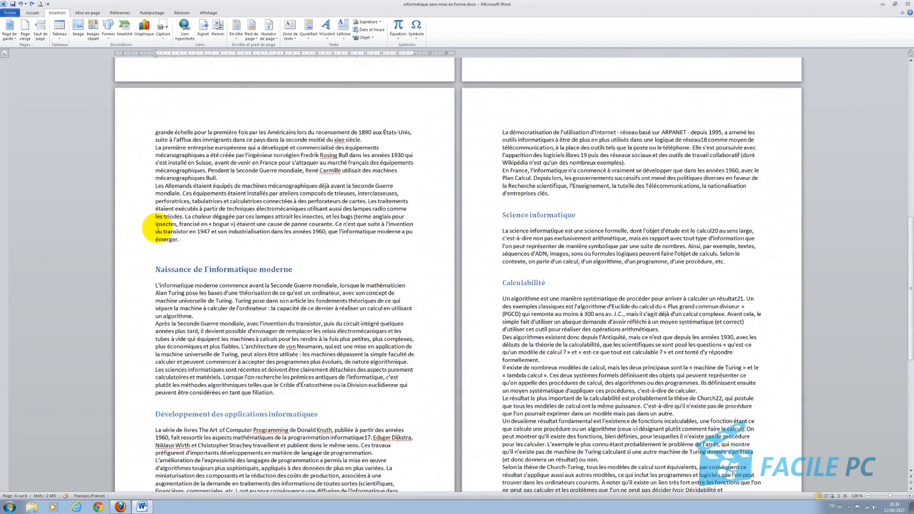
{"action": "scroll", "coordinate": [157, 227], "scroll_direction": "up", "scroll_amount": 3}
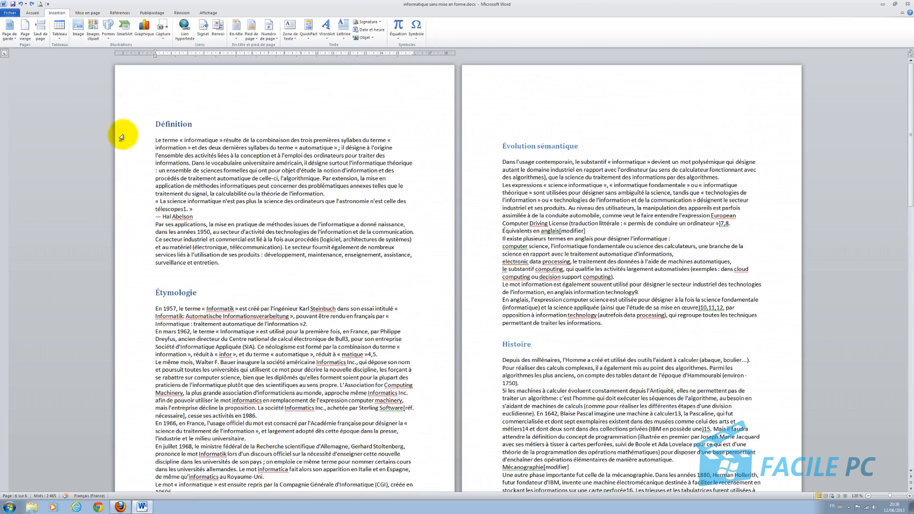
{"action": "left_click", "coordinate": [152, 123]}
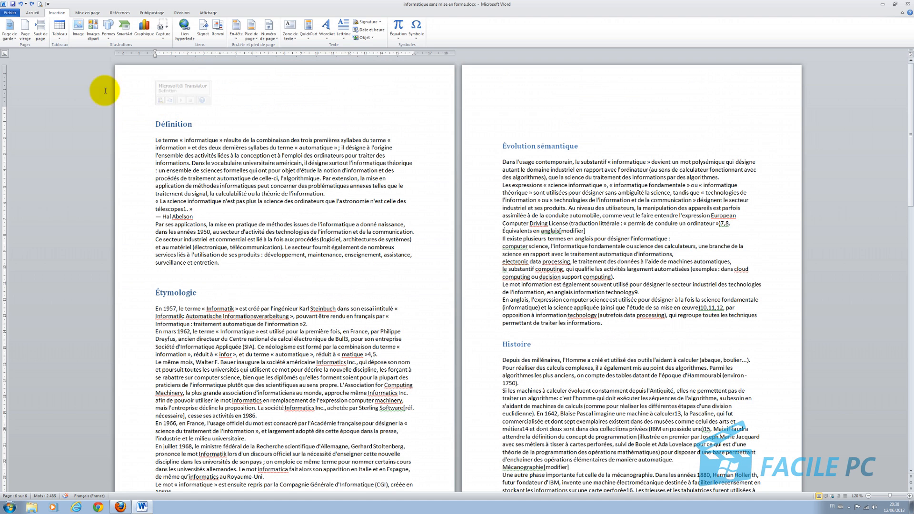
{"action": "left_click", "coordinate": [24, 33]}
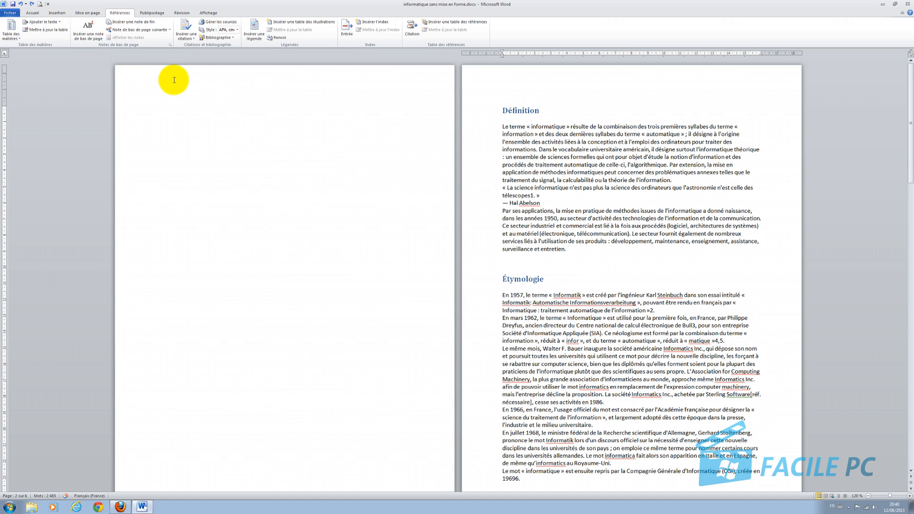
Step: Insert a table of contents on the blank first page using the predefined "Table automatique 2" model
{"action": "left_click", "coordinate": [155, 115]}
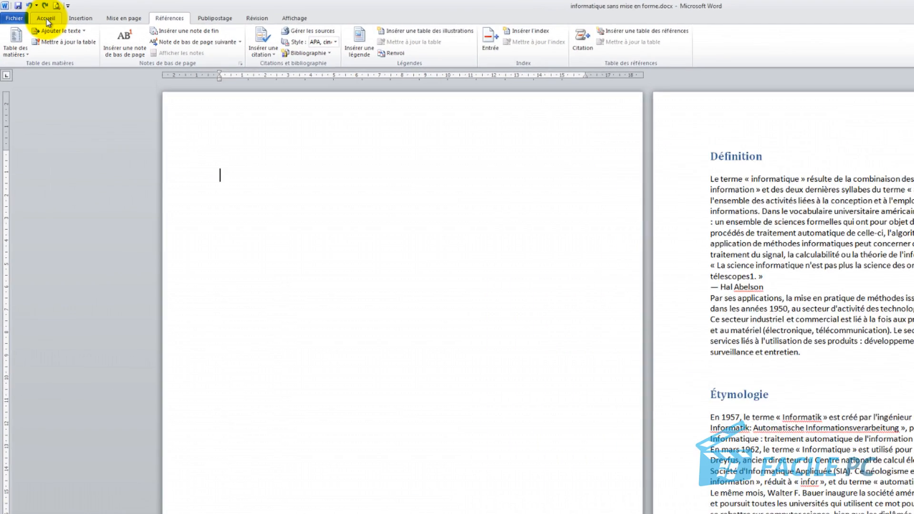
{"action": "left_click", "coordinate": [32, 13]}
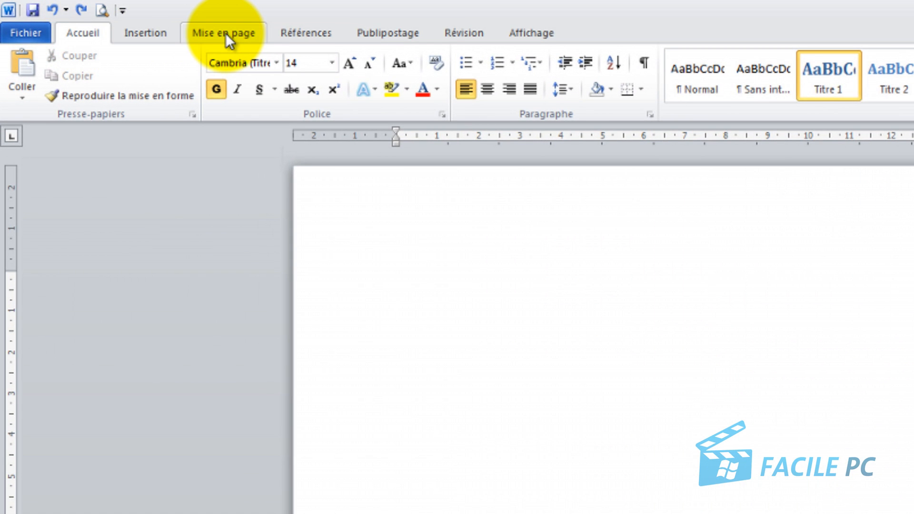
{"action": "left_click", "coordinate": [295, 32]}
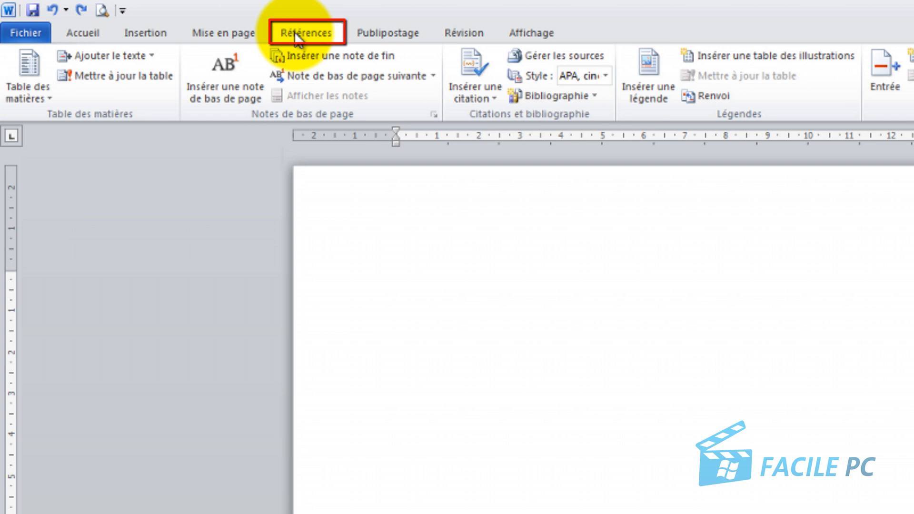
{"action": "left_click", "coordinate": [50, 99]}
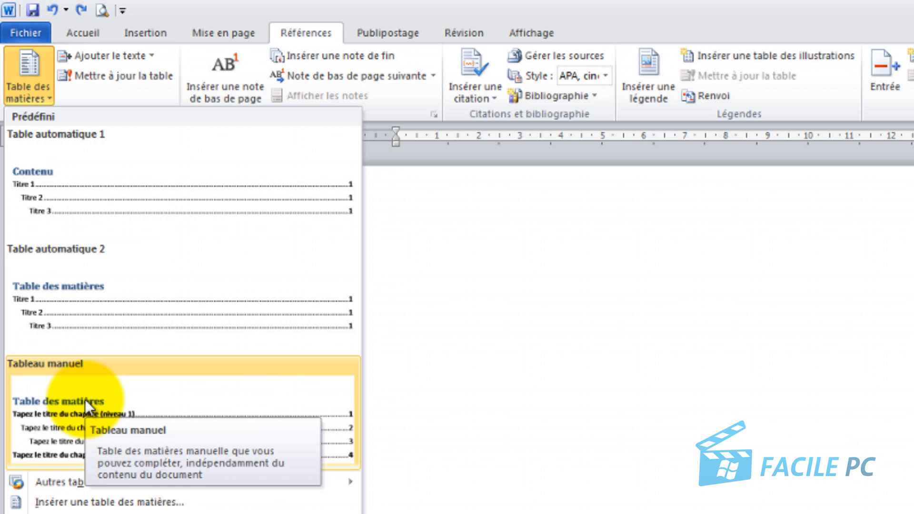
{"action": "mouse_move", "coordinate": [86, 487]}
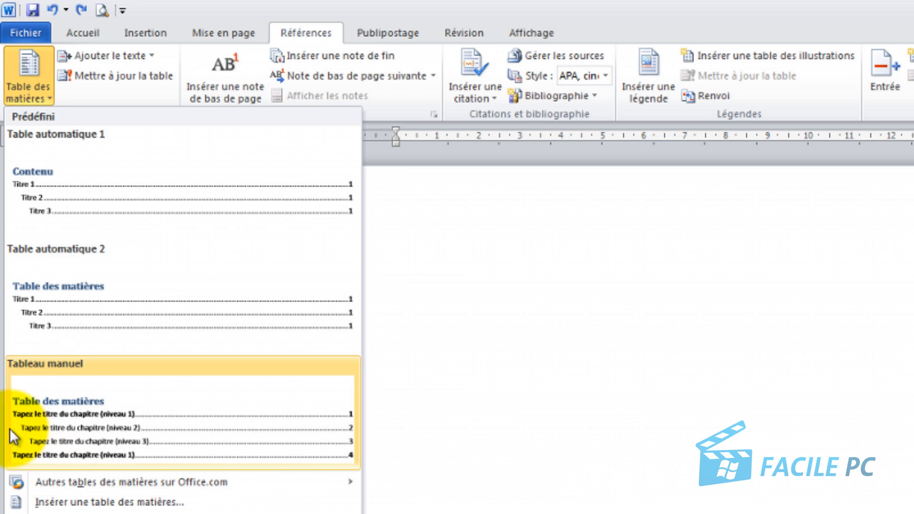
{"action": "left_click", "coordinate": [61, 304]}
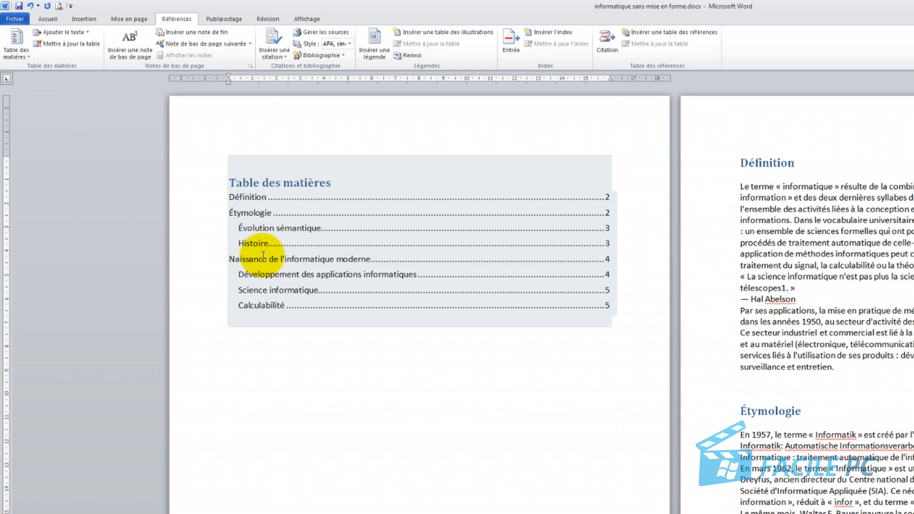
Step: Insert a page break before the "Algorithmique" heading on the fifth page so it starts on a new page
{"action": "left_click", "coordinate": [275, 358]}
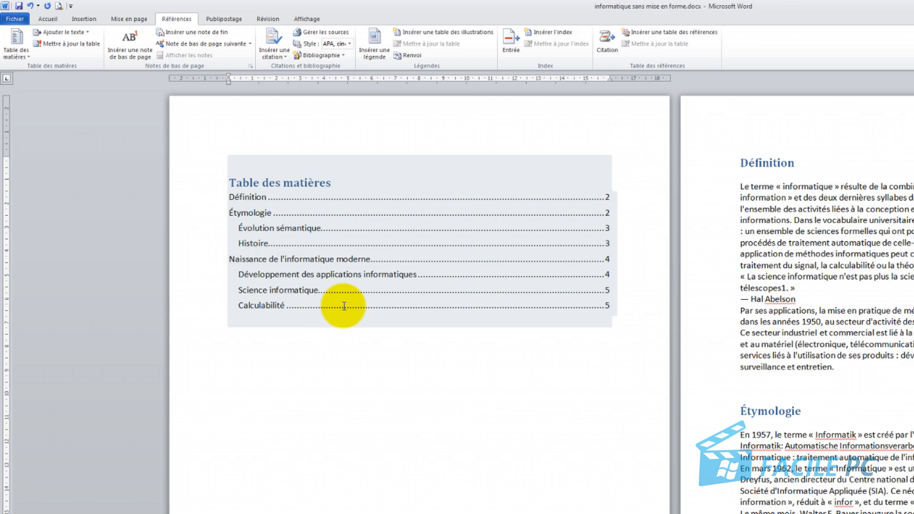
{"action": "left_click", "coordinate": [307, 328]}
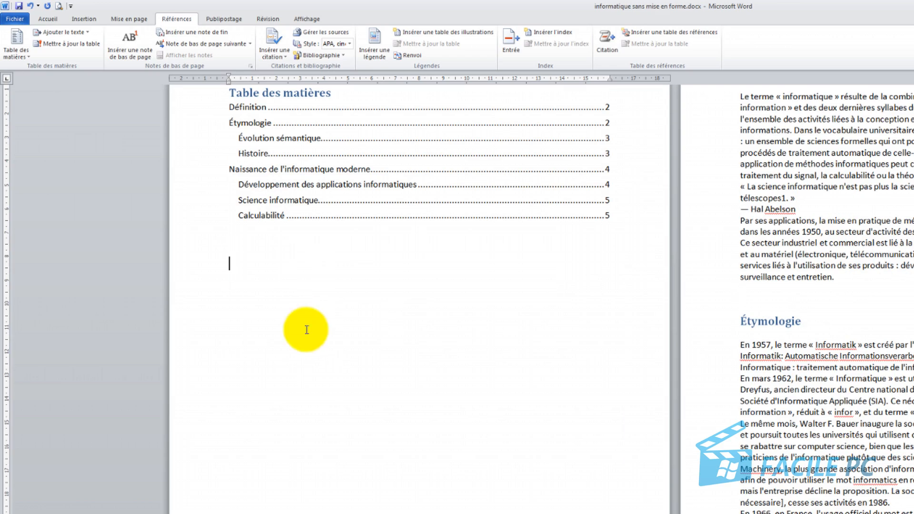
{"action": "scroll", "coordinate": [321, 369], "scroll_direction": "down", "scroll_amount": 3}
{"action": "scroll", "coordinate": [320, 369], "scroll_direction": "down", "scroll_amount": 10}
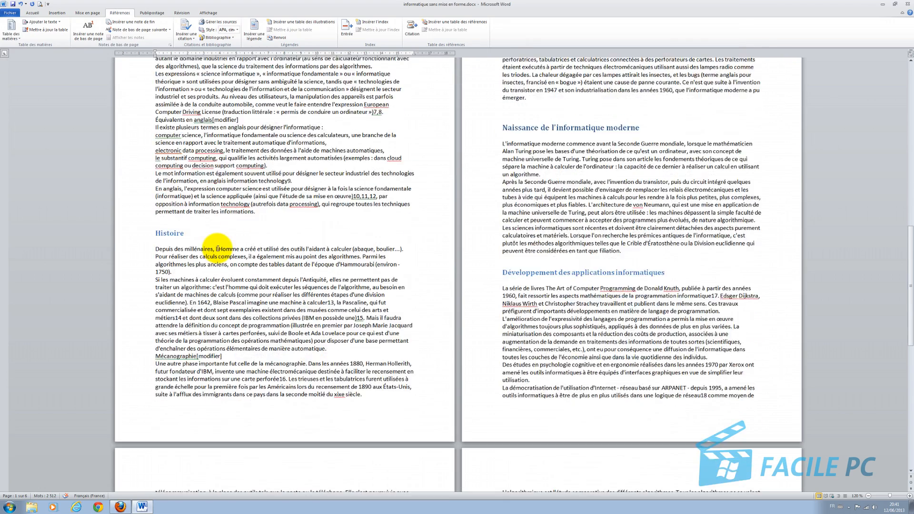
{"action": "scroll", "coordinate": [217, 248], "scroll_direction": "down", "scroll_amount": 15}
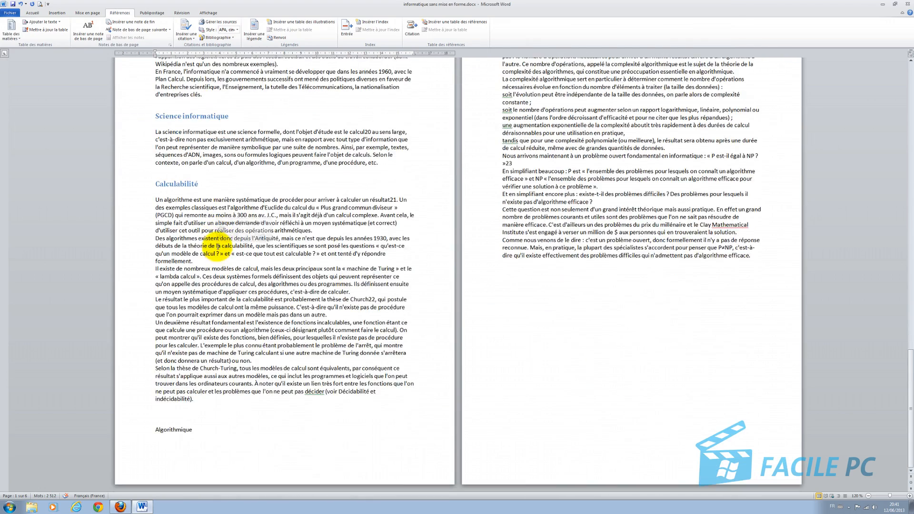
{"action": "left_click", "coordinate": [155, 429]}
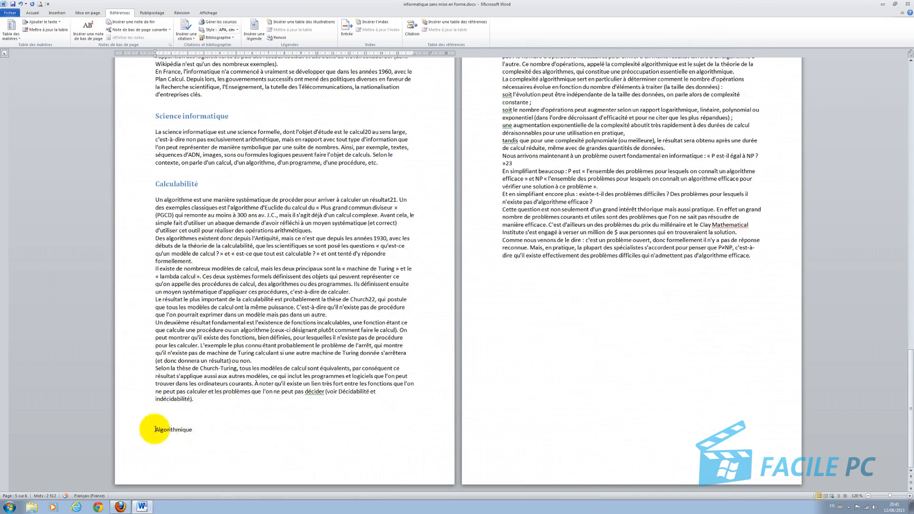
{"action": "mouse_move", "coordinate": [163, 427]}
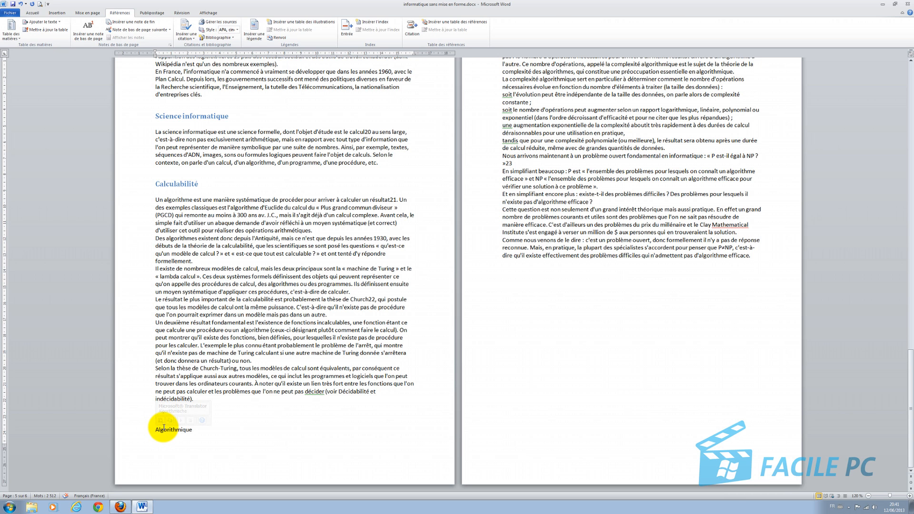
{"action": "key", "text": "ctrl+Return"}
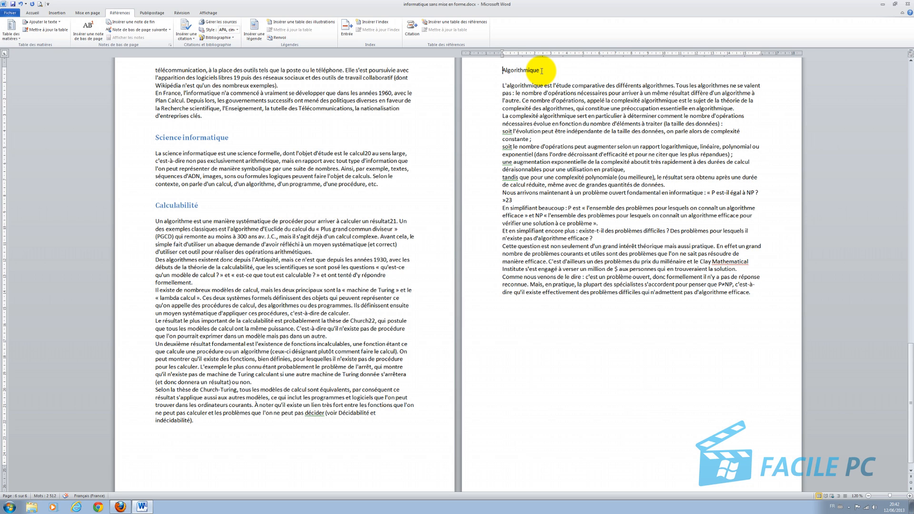
Step: Apply the Titre 1 style to the "Algorithmique" heading on the last page
{"action": "left_click_drag", "start_coordinate": [542, 71], "coordinate": [502, 70]}
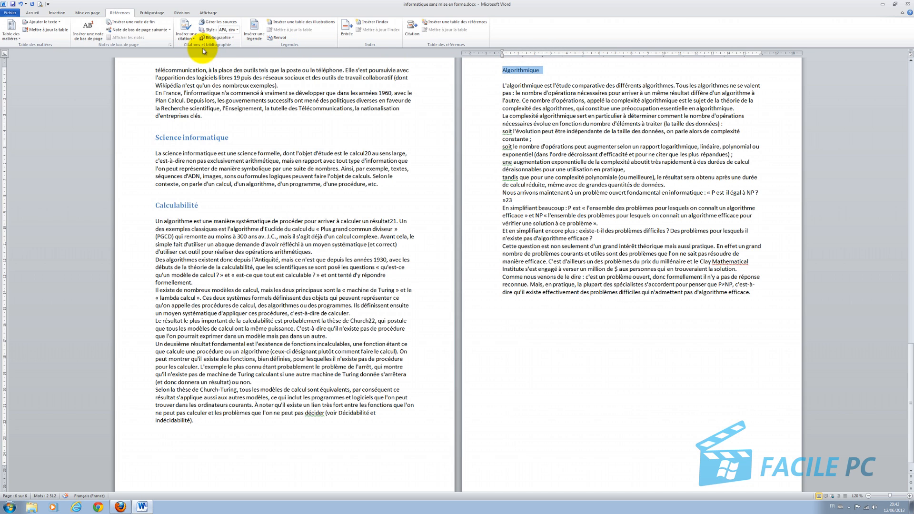
{"action": "left_click", "coordinate": [31, 13]}
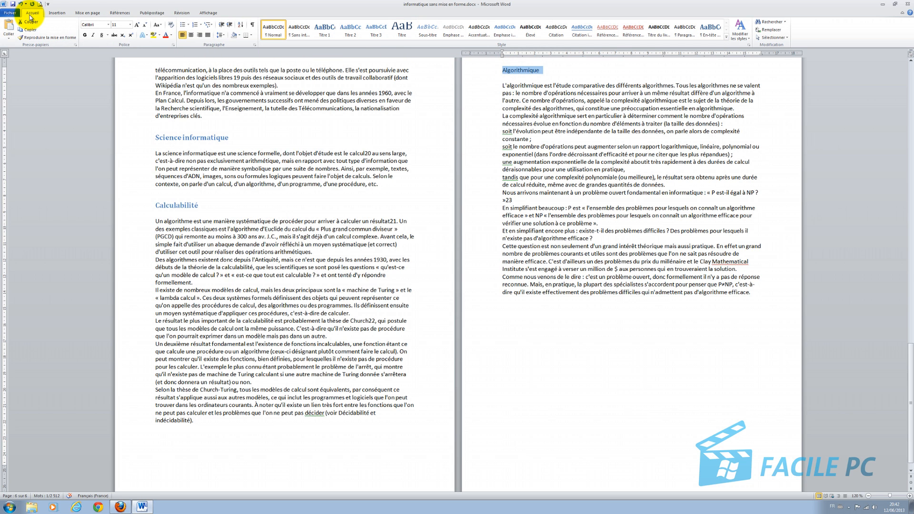
{"action": "left_click", "coordinate": [324, 36]}
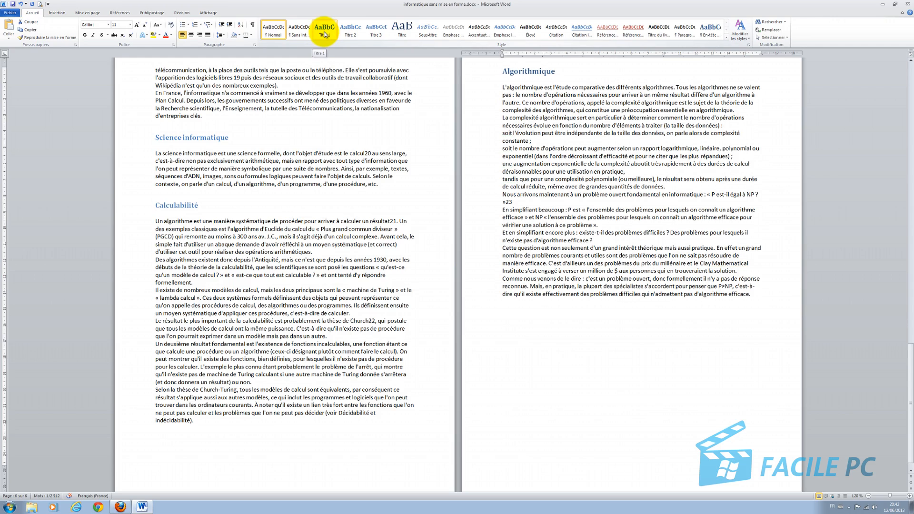
Step: Update the entire table of contents on the first page, including its entries and not only the page numbers
{"action": "scroll", "coordinate": [217, 153], "scroll_direction": "up", "scroll_amount": 10}
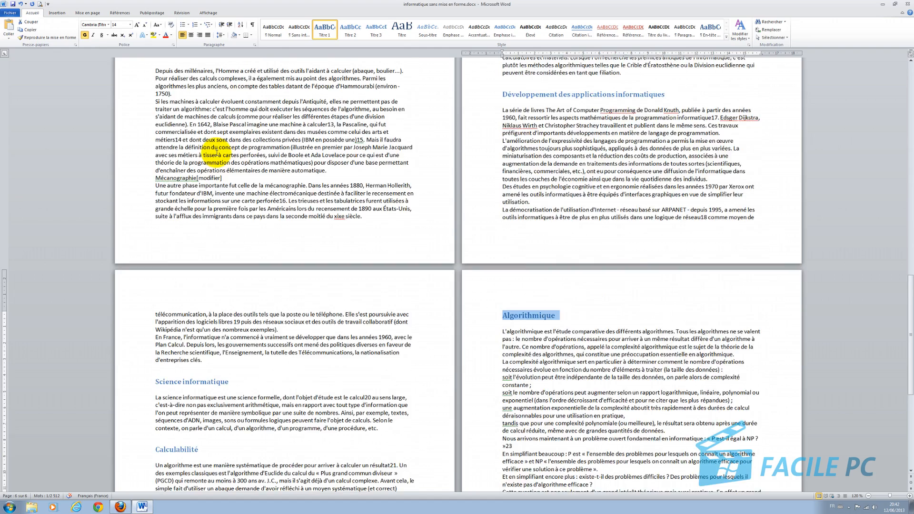
{"action": "scroll", "coordinate": [217, 153], "scroll_direction": "up", "scroll_amount": 20}
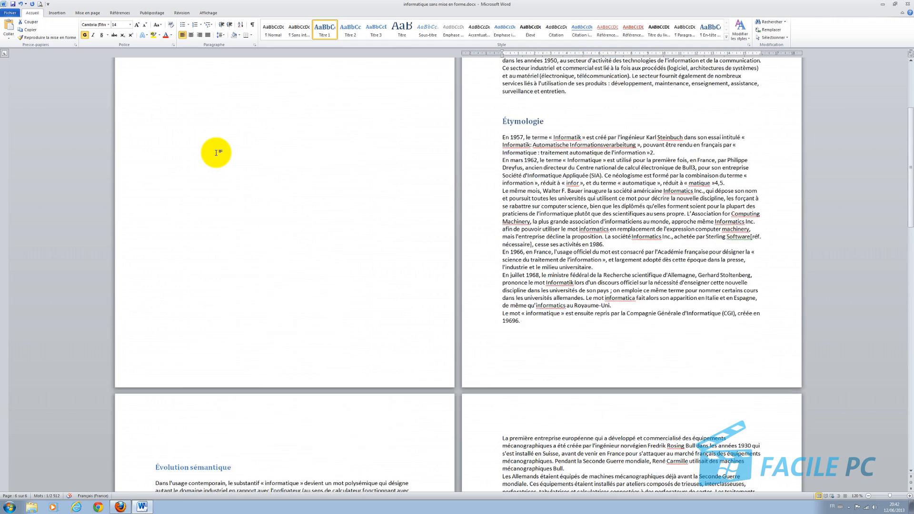
{"action": "scroll", "coordinate": [216, 153], "scroll_direction": "up", "scroll_amount": 4}
{"action": "scroll", "coordinate": [212, 149], "scroll_direction": "up", "scroll_amount": 2}
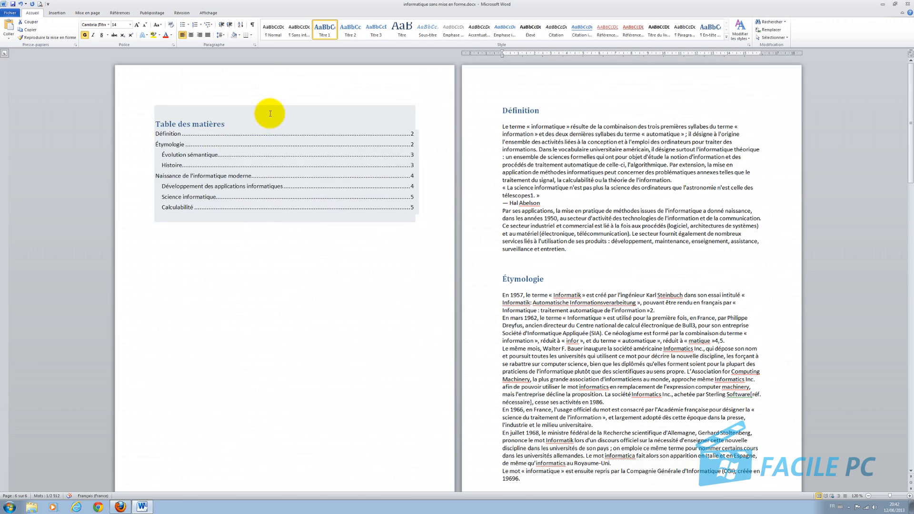
{"action": "left_click", "coordinate": [268, 124]}
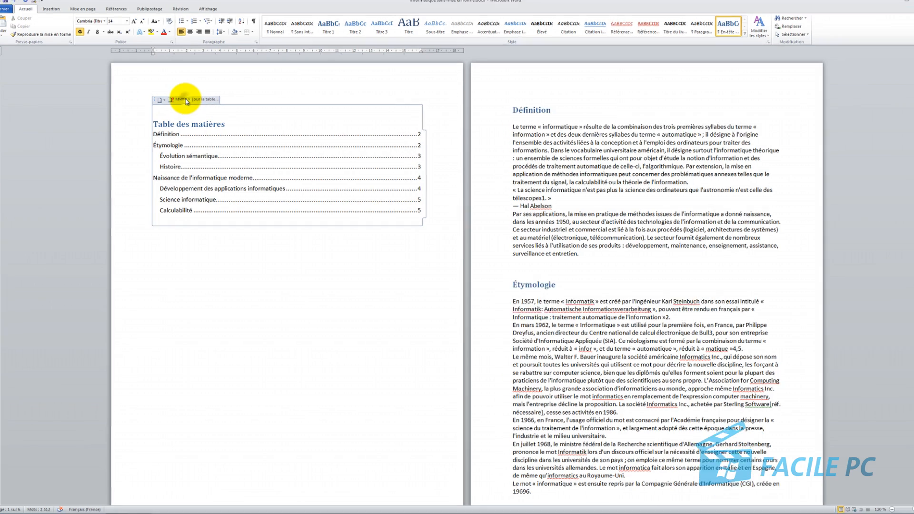
{"action": "left_click", "coordinate": [186, 101]}
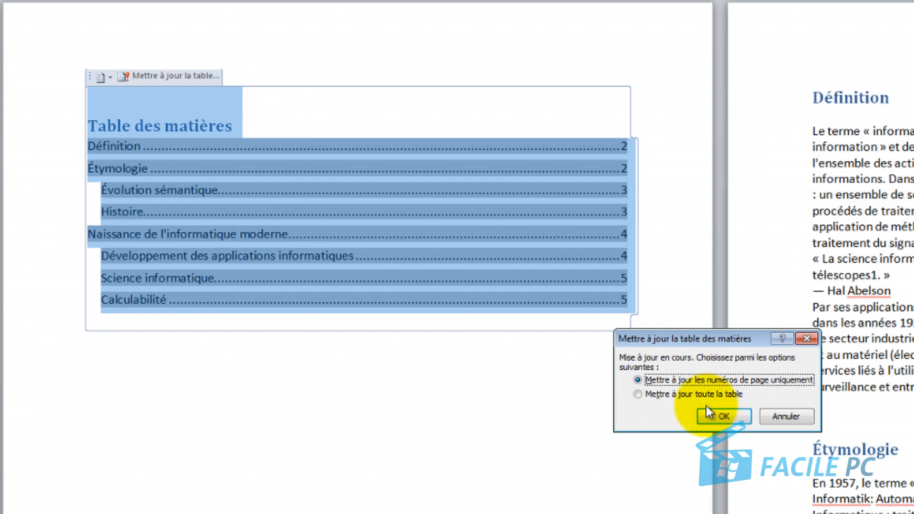
{"action": "left_click", "coordinate": [657, 398]}
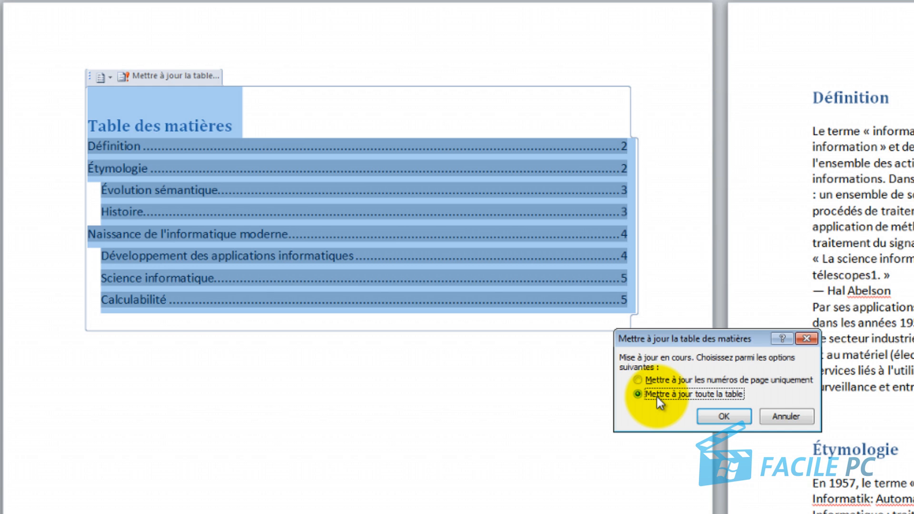
{"action": "left_click", "coordinate": [716, 418]}
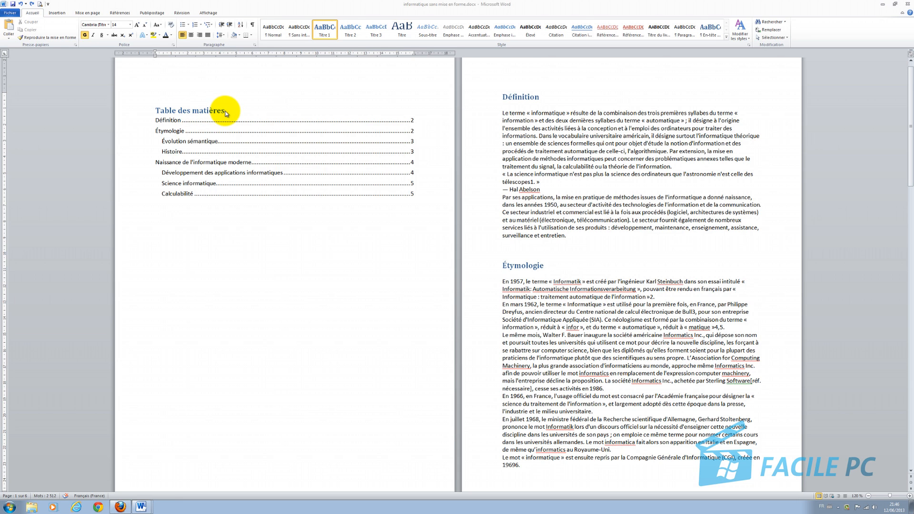
Step: Replace the table of contents title "Table des matières" with "L'informatique"
{"action": "left_click", "coordinate": [209, 110]}
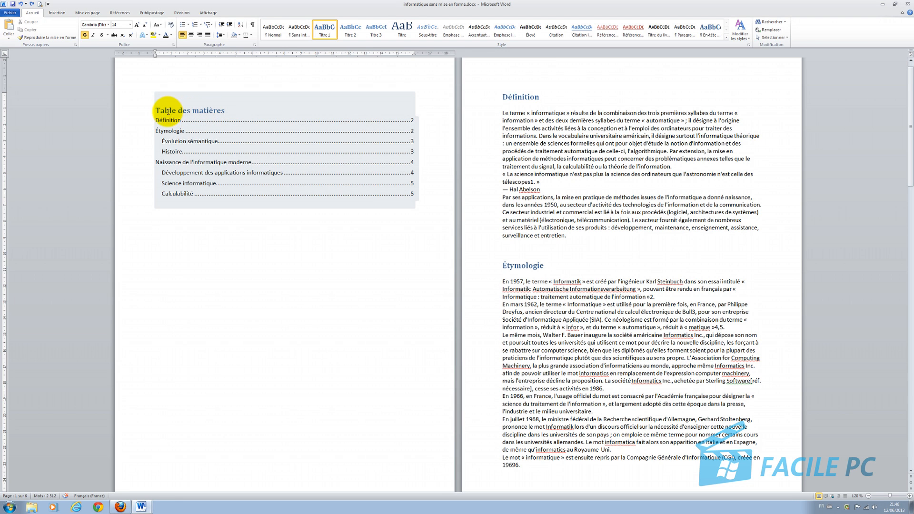
{"action": "left_click_drag", "start_coordinate": [155, 110], "coordinate": [227, 111]}
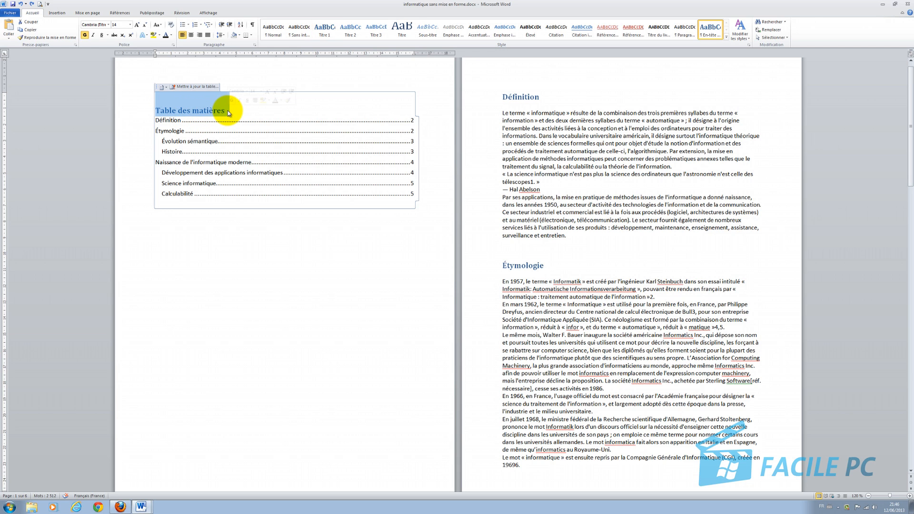
{"action": "type", "text": "L"}
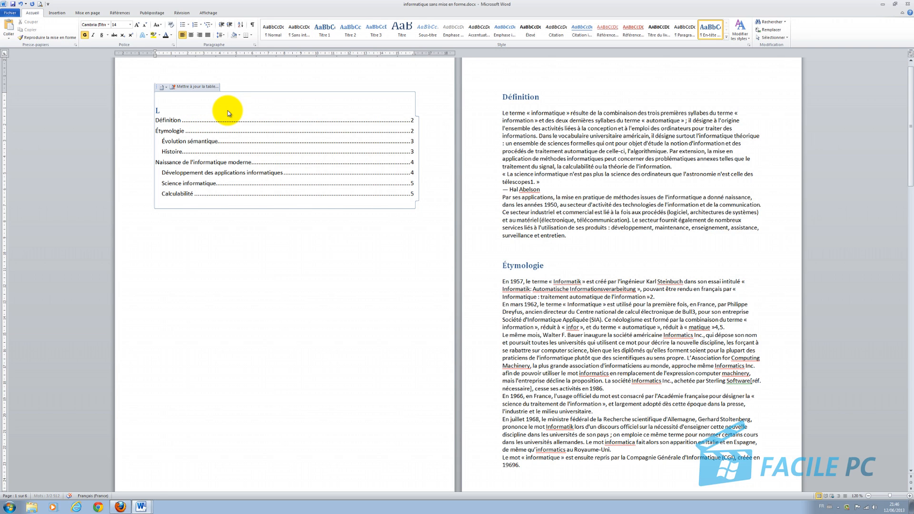
{"action": "type", "text": "'informatique"}
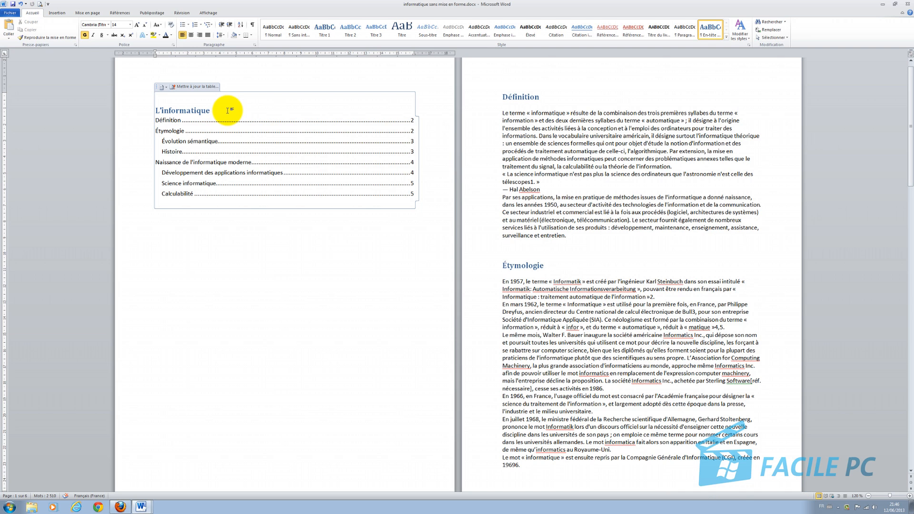
Step: Format the "L'informatique" title of the table of contents at size 22 in standard blue
{"action": "left_click_drag", "start_coordinate": [223, 112], "coordinate": [137, 114]}
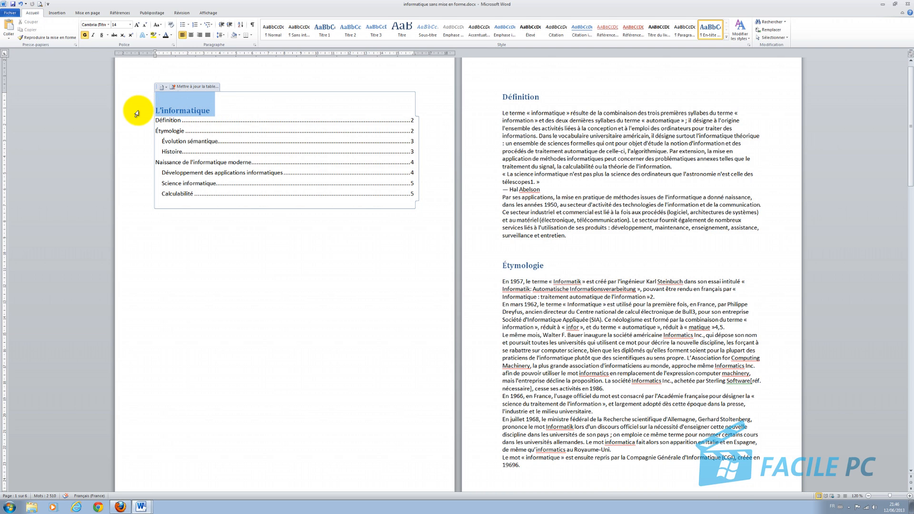
{"action": "left_click", "coordinate": [107, 26]}
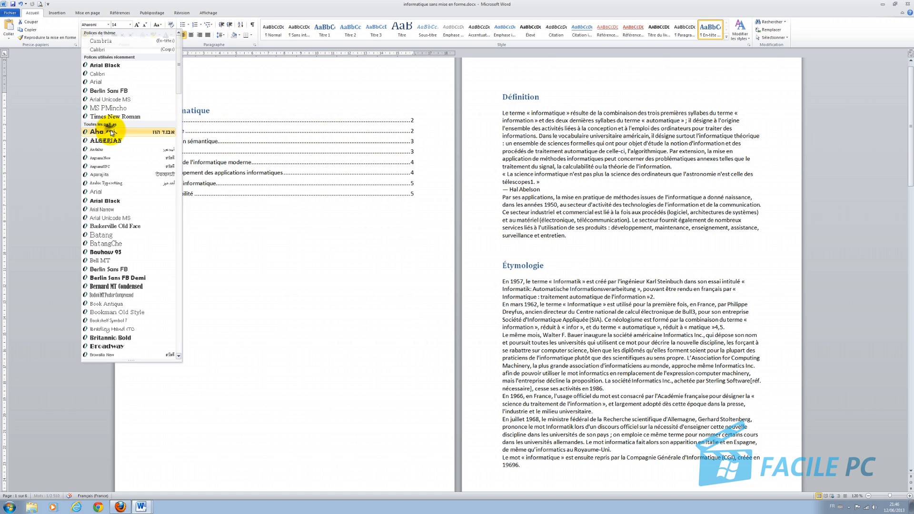
{"action": "left_click", "coordinate": [79, 64]}
{"action": "left_click", "coordinate": [130, 24]}
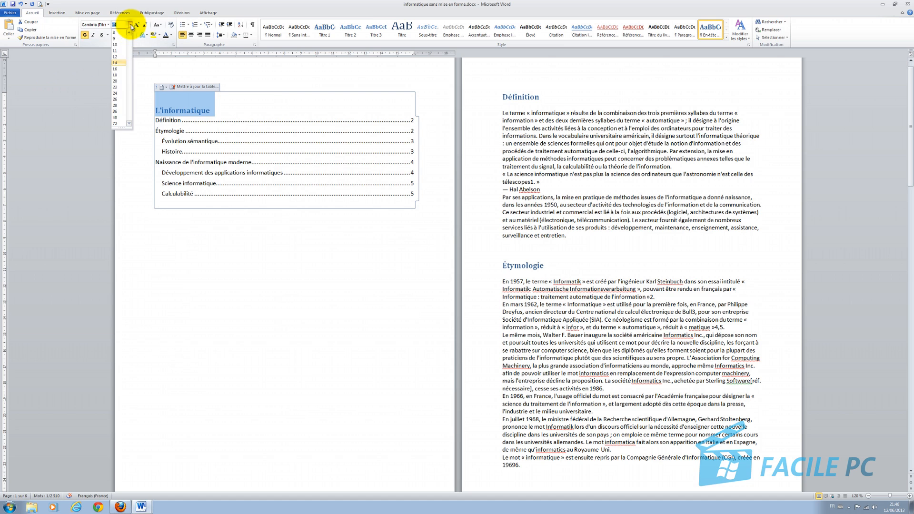
{"action": "left_click", "coordinate": [119, 88]}
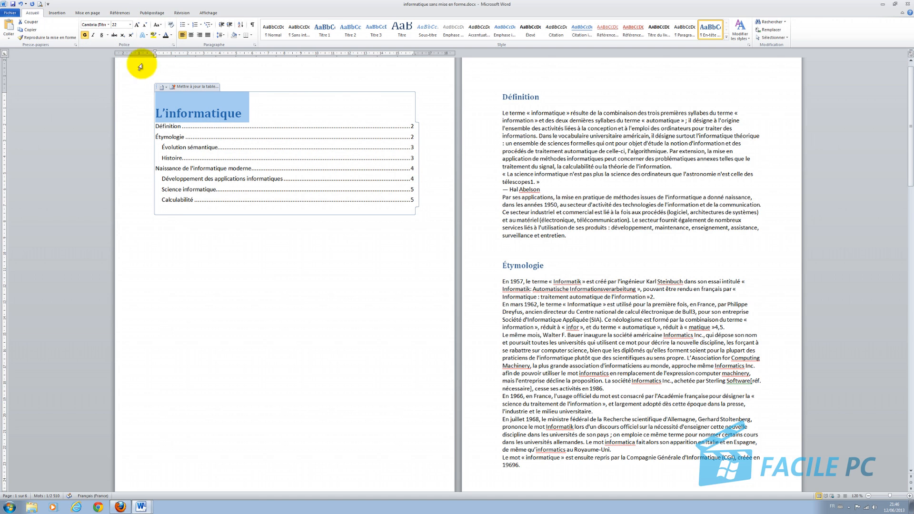
{"action": "left_click", "coordinate": [171, 36]}
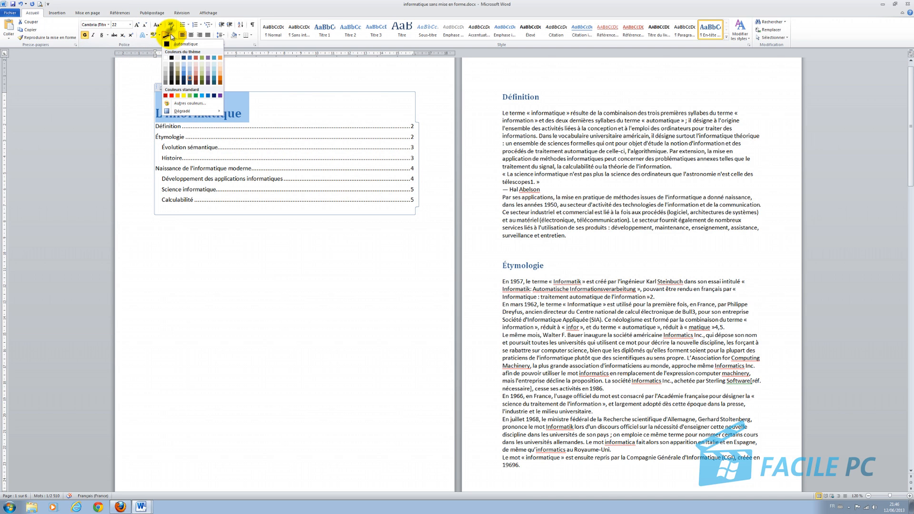
{"action": "left_click", "coordinate": [207, 95]}
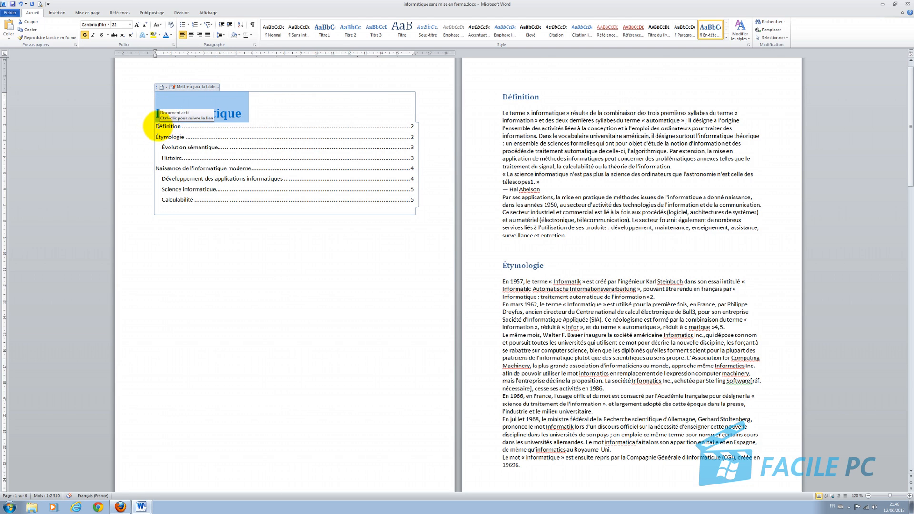
Step: Format all table of contents entries, from "Définition" to "Calculabilité", in Arial Black, size 16, standard green
{"action": "mouse_move", "coordinate": [157, 126]}
{"action": "left_mouse_down"}
{"action": "mouse_move", "coordinate": [281, 137]}
{"action": "mouse_move", "coordinate": [360, 169]}
{"action": "mouse_move", "coordinate": [388, 204]}
{"action": "left_mouse_up"}
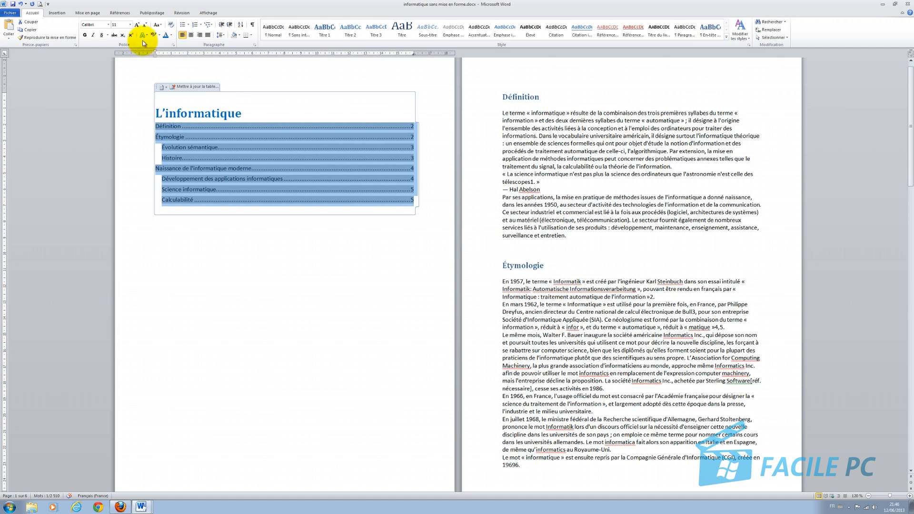
{"action": "left_click", "coordinate": [108, 26]}
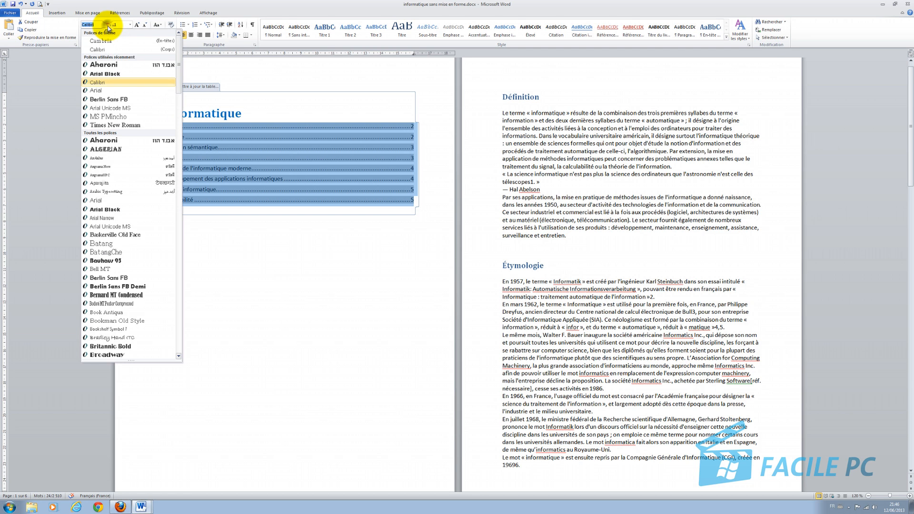
{"action": "left_click", "coordinate": [122, 214]}
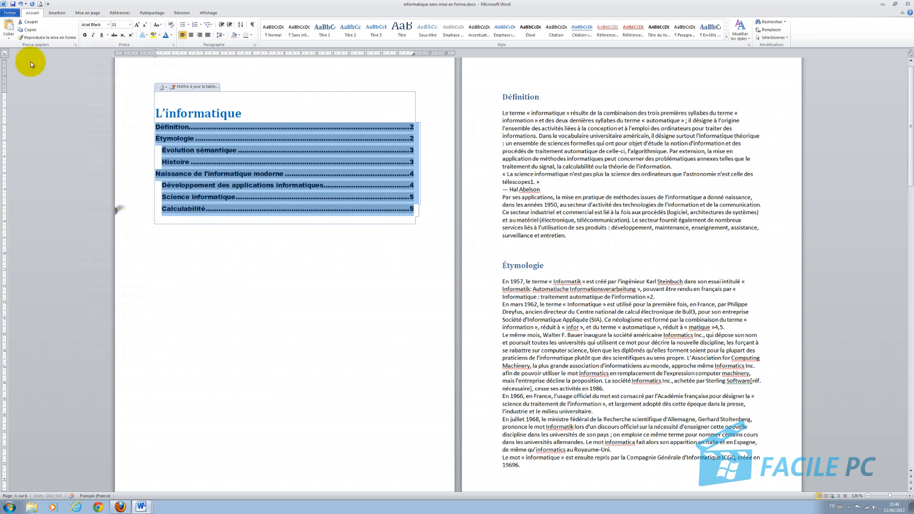
{"action": "left_click", "coordinate": [131, 25]}
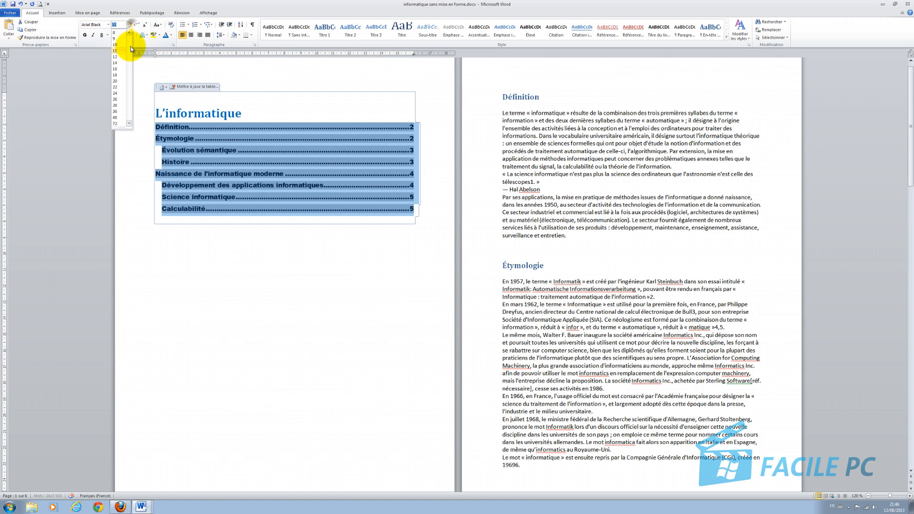
{"action": "left_click", "coordinate": [121, 70]}
{"action": "left_click", "coordinate": [173, 36]}
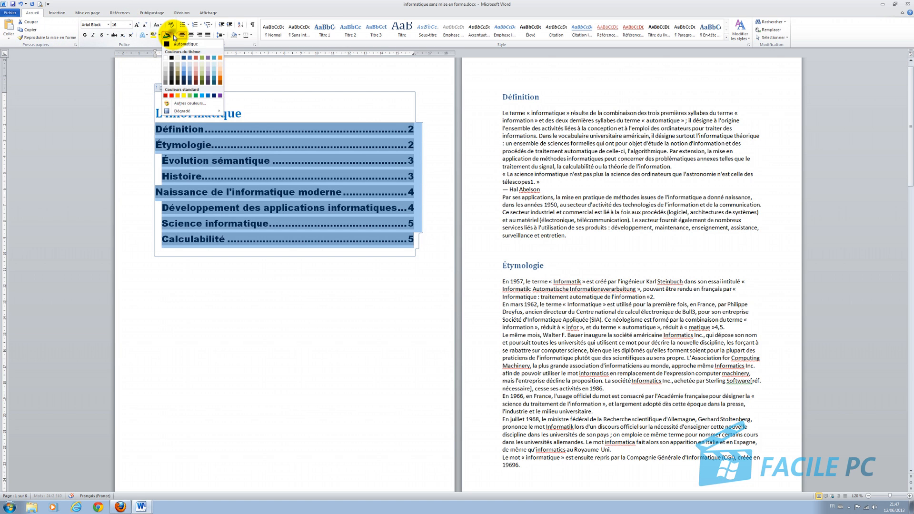
{"action": "left_click", "coordinate": [197, 96]}
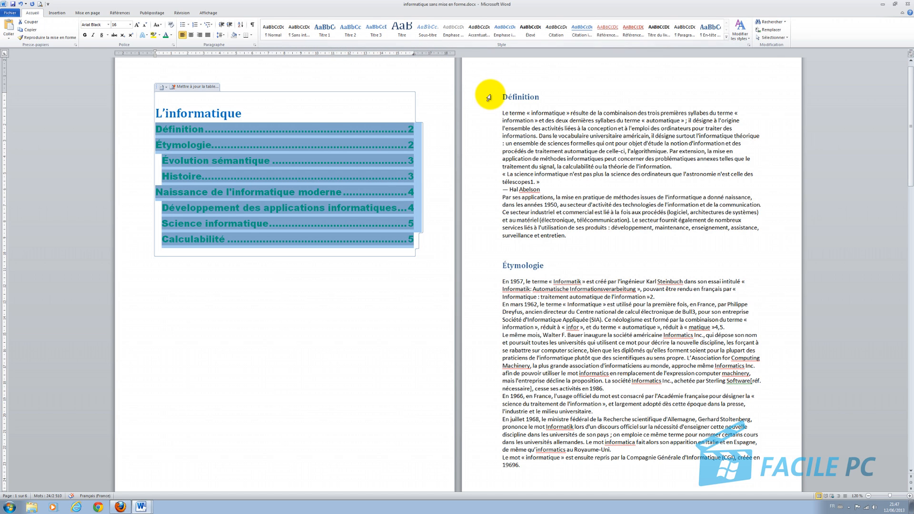
Step: Format the "Définition" heading on the second page in Arial Black, size 16, black
{"action": "left_click", "coordinate": [539, 97]}
{"action": "left_click_drag", "start_coordinate": [539, 97], "coordinate": [499, 96]}
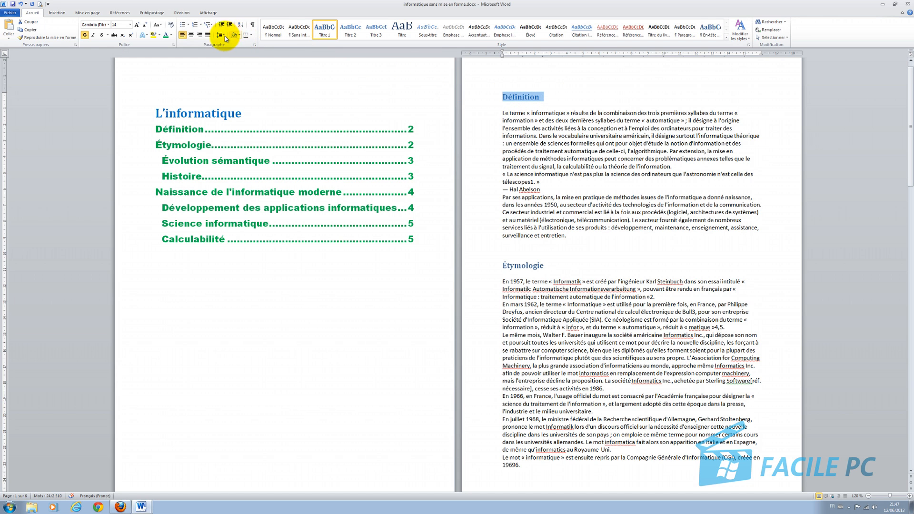
{"action": "left_click", "coordinate": [108, 24]}
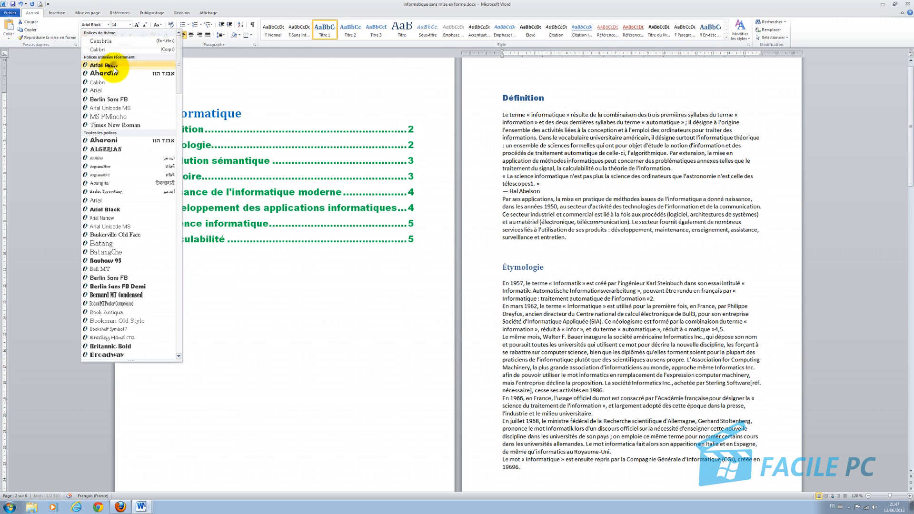
{"action": "left_click", "coordinate": [109, 65]}
{"action": "left_click", "coordinate": [128, 27]}
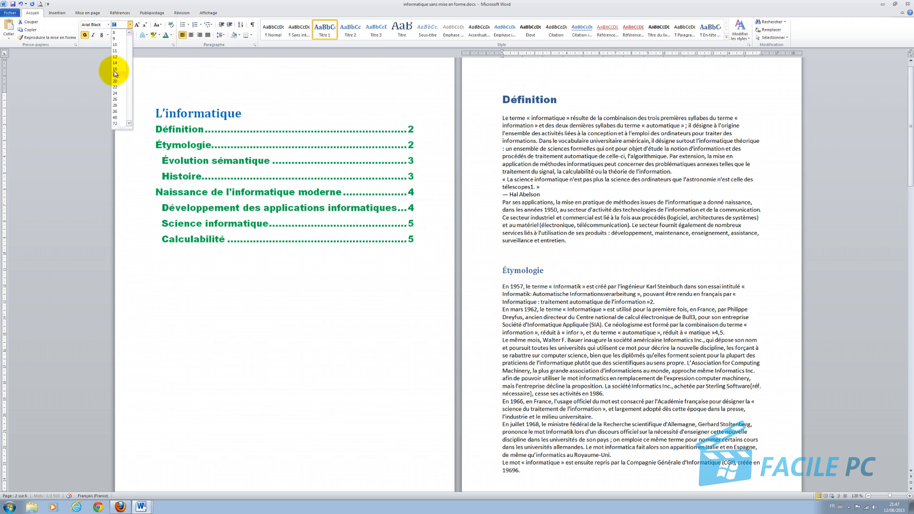
{"action": "left_click", "coordinate": [113, 70]}
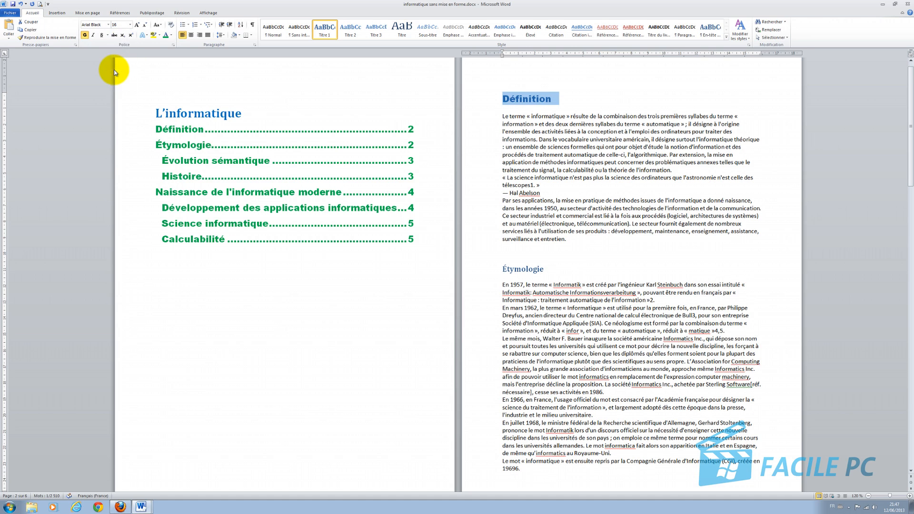
{"action": "left_click", "coordinate": [171, 35]}
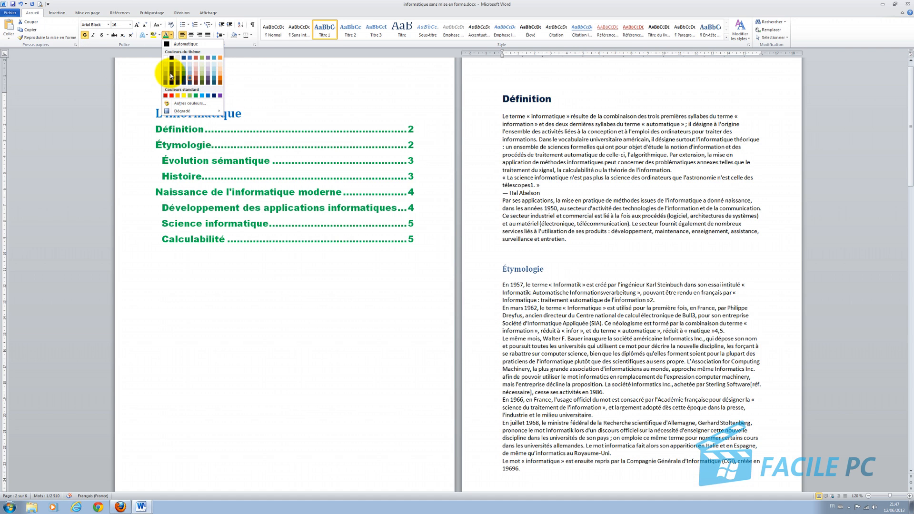
{"action": "left_click", "coordinate": [171, 58]}
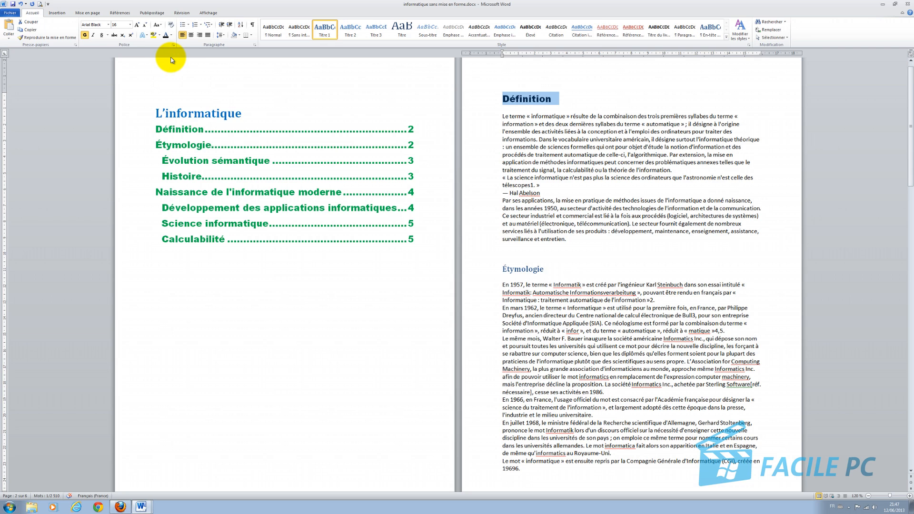